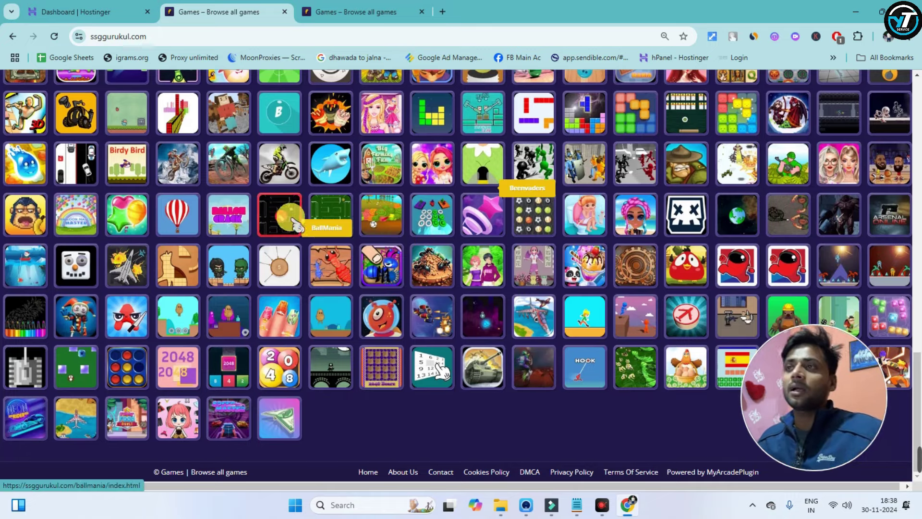
# Look through the game listings on the ssggurukul.com and updateabout.site home pages.
pyautogui.scroll(10, 303, 226)
pyautogui.scroll(15, 308, 229)
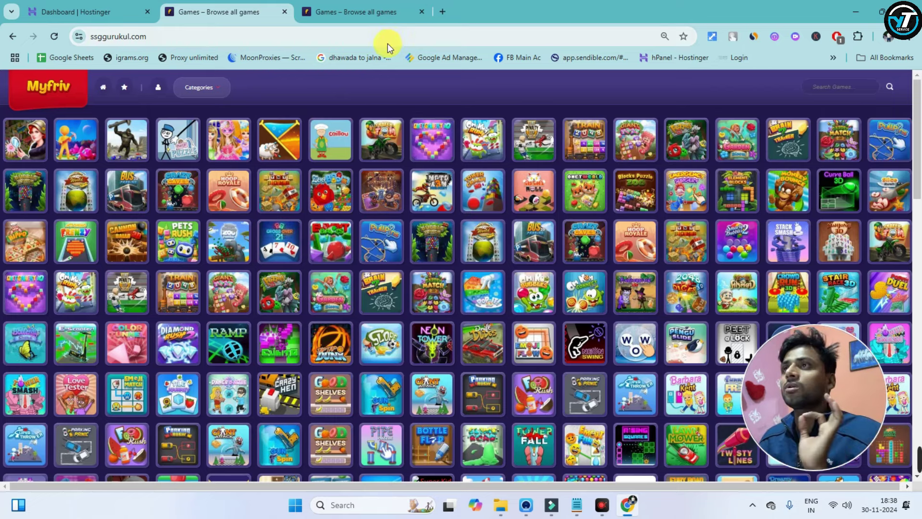
pyautogui.click(367, 14)
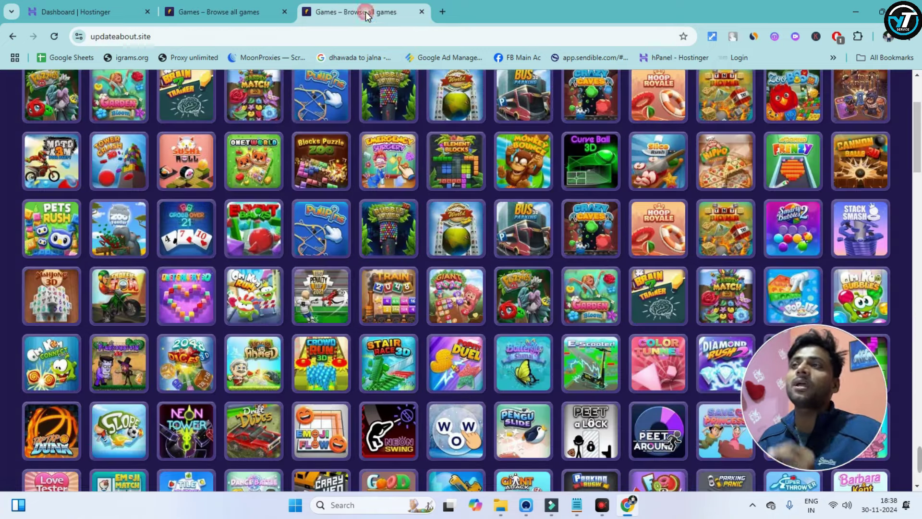
pyautogui.click(179, 43)
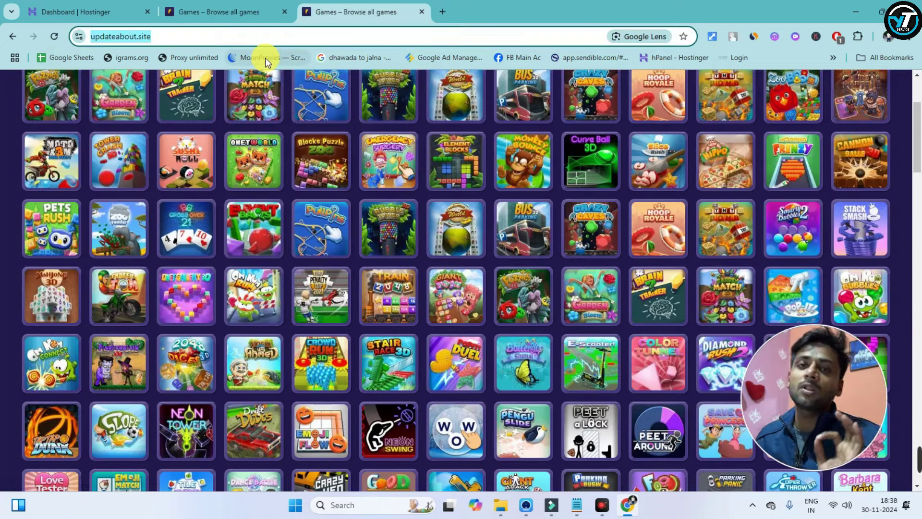
pyautogui.scroll(3, 9, 144)
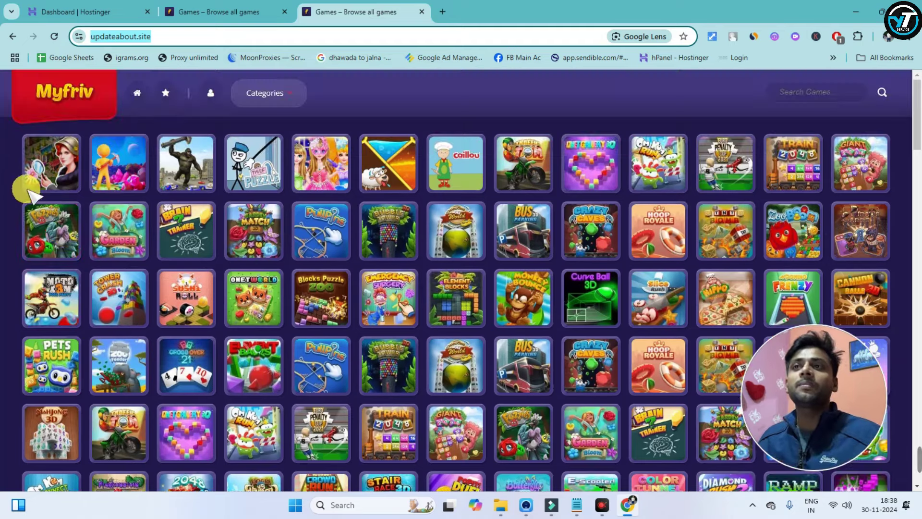
pyautogui.click(17, 177)
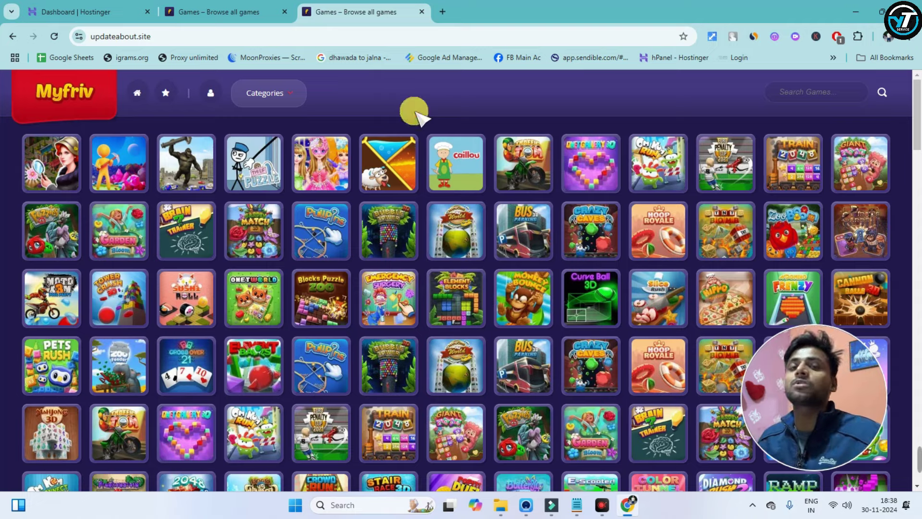
pyautogui.scroll(-10, 336, 286)
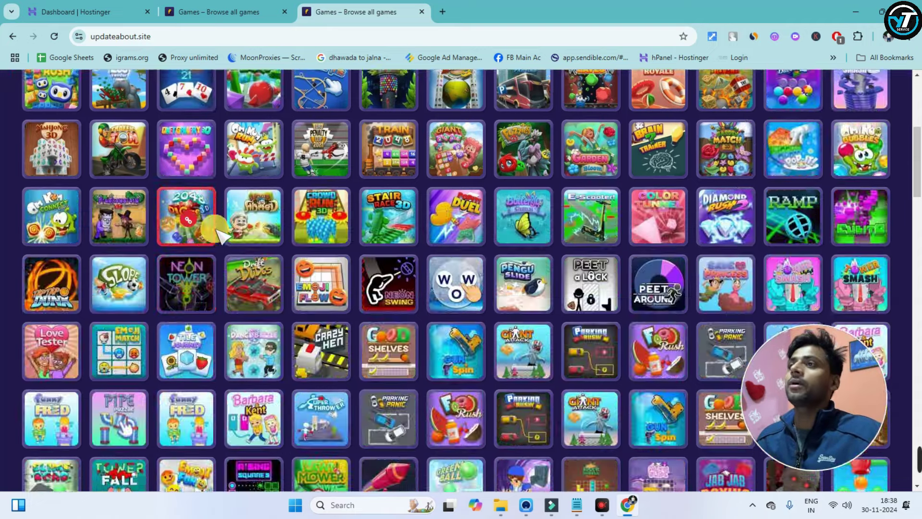
pyautogui.scroll(2, 332, 281)
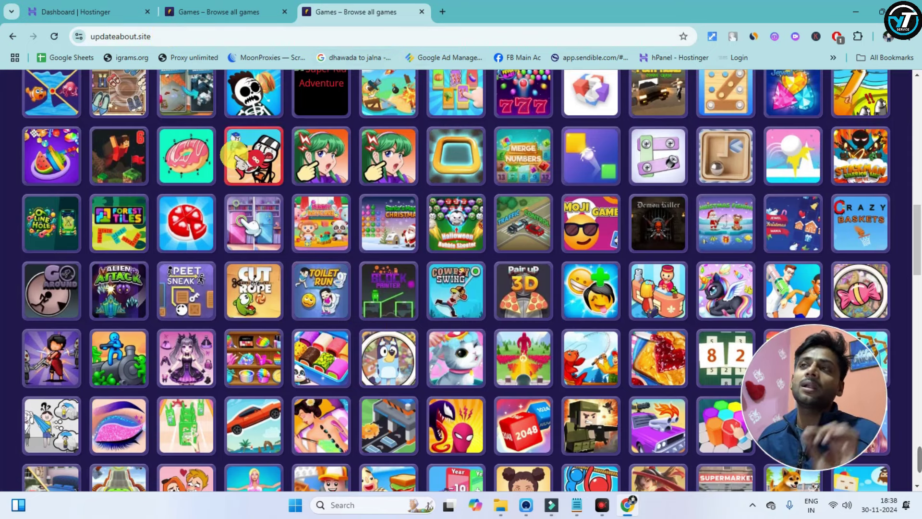
pyautogui.click(488, 504)
pyautogui.moveTo(365, 157); pyautogui.dragTo(200, 143)
pyautogui.click(255, 172)
pyautogui.click(255, 136)
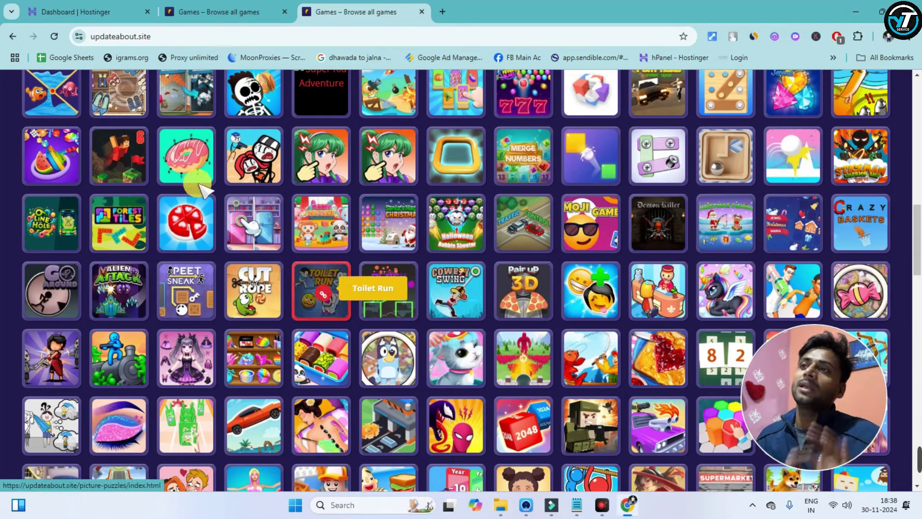
# Open the Hostinger file manager with access to only the files of updateabout.site.
pyautogui.click(124, 8)
pyautogui.scroll(-3, 184, 367)
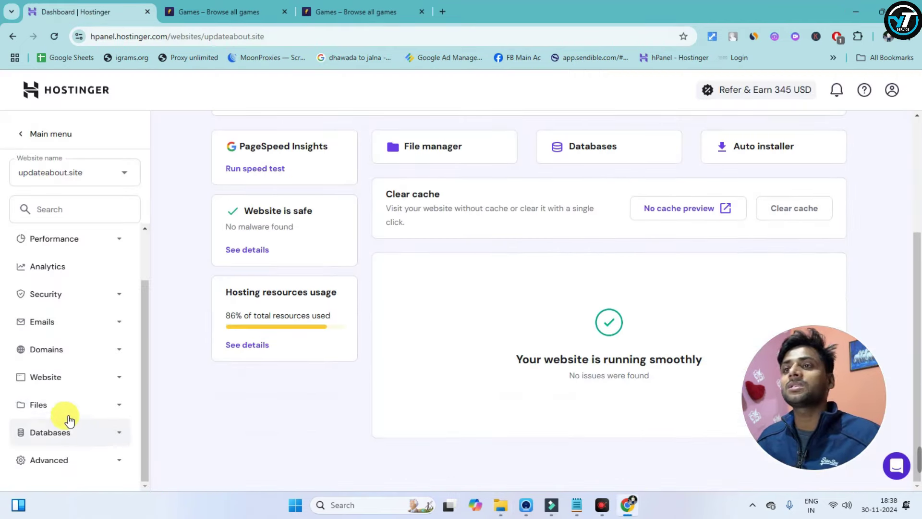
pyautogui.click(53, 405)
pyautogui.click(53, 431)
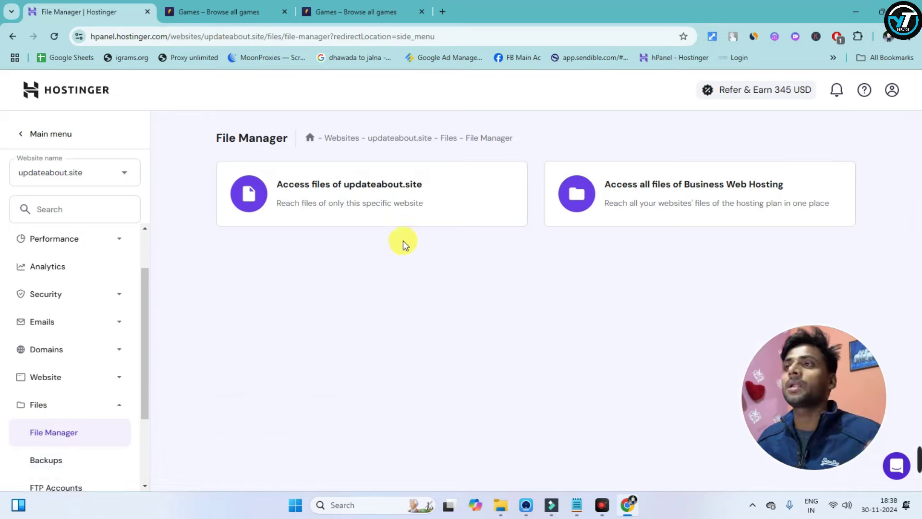
pyautogui.click(384, 194)
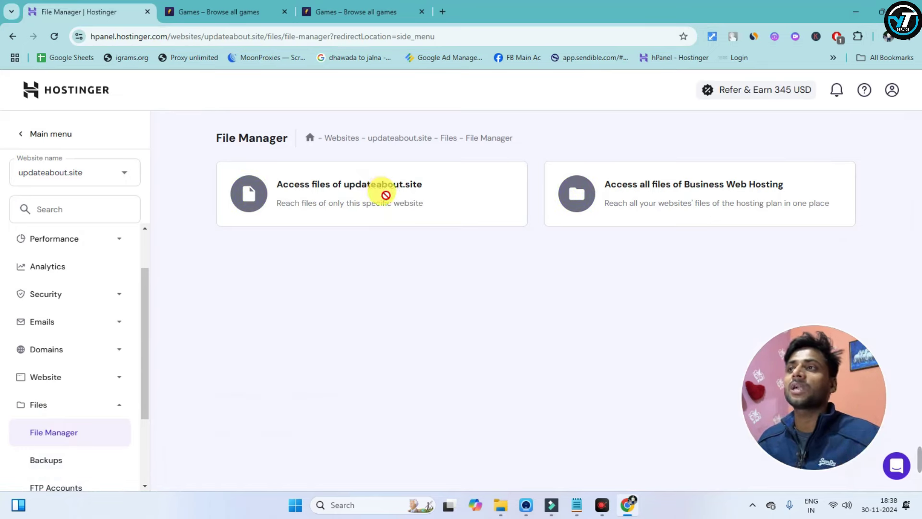
# Close the ssggurukul.com page and bring up the loaded file browser for updateabout.site.
pyautogui.click(416, 12)
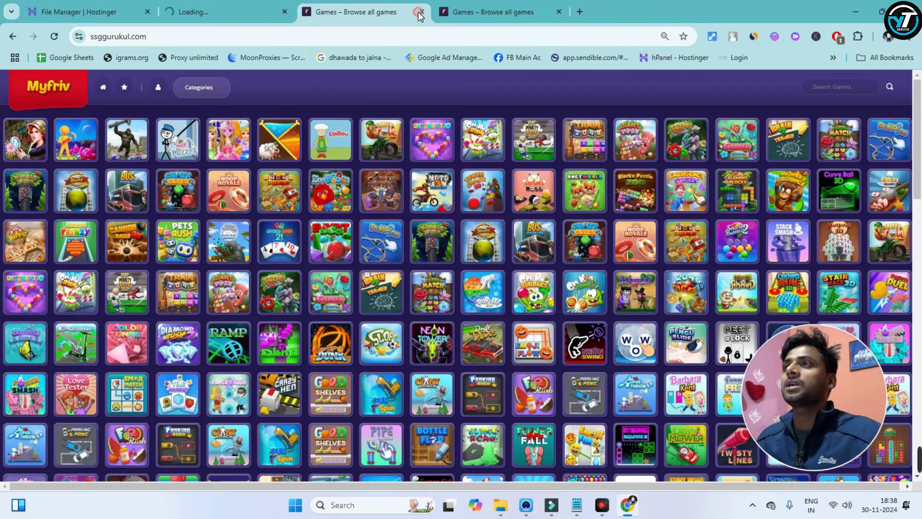
pyautogui.click(417, 13)
pyautogui.click(298, 88)
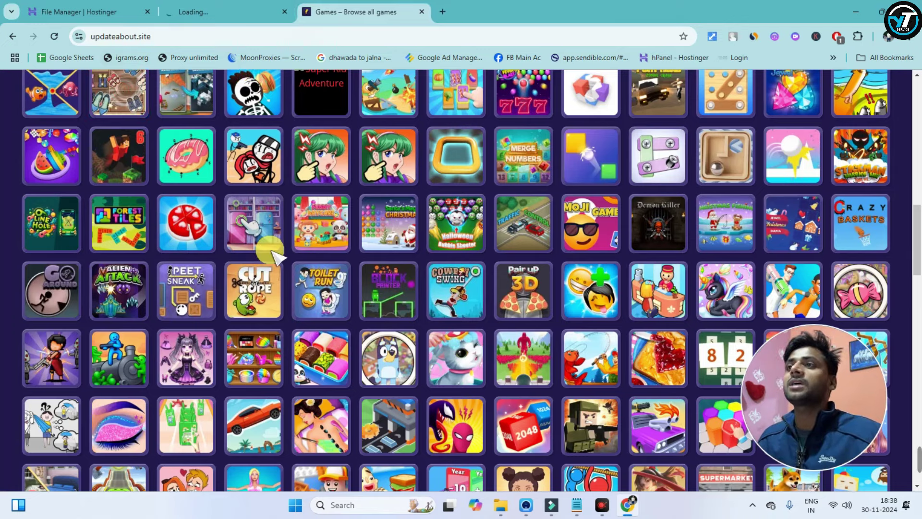
pyautogui.scroll(6, 267, 243)
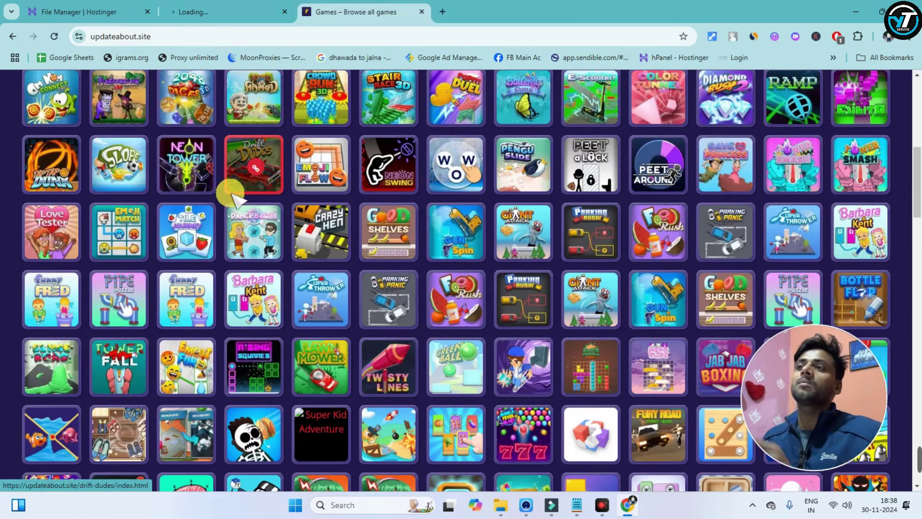
pyautogui.click(237, 10)
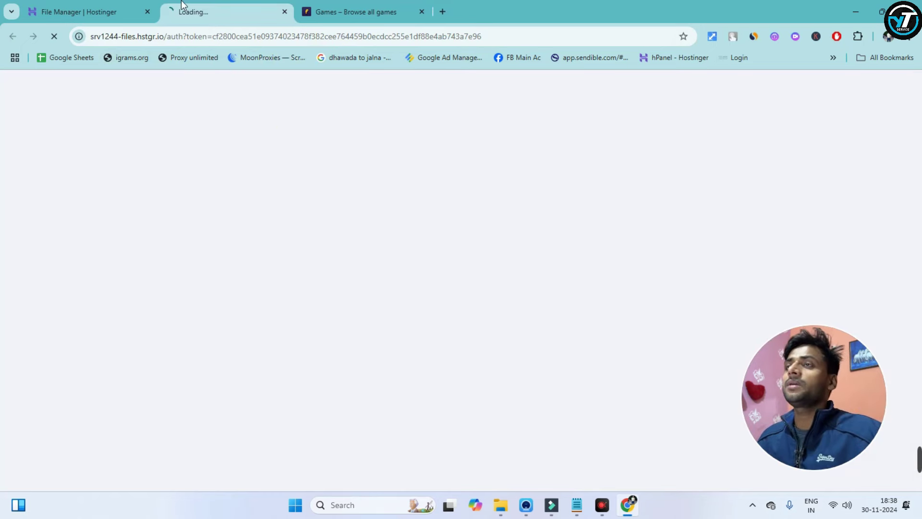
pyautogui.click(120, 11)
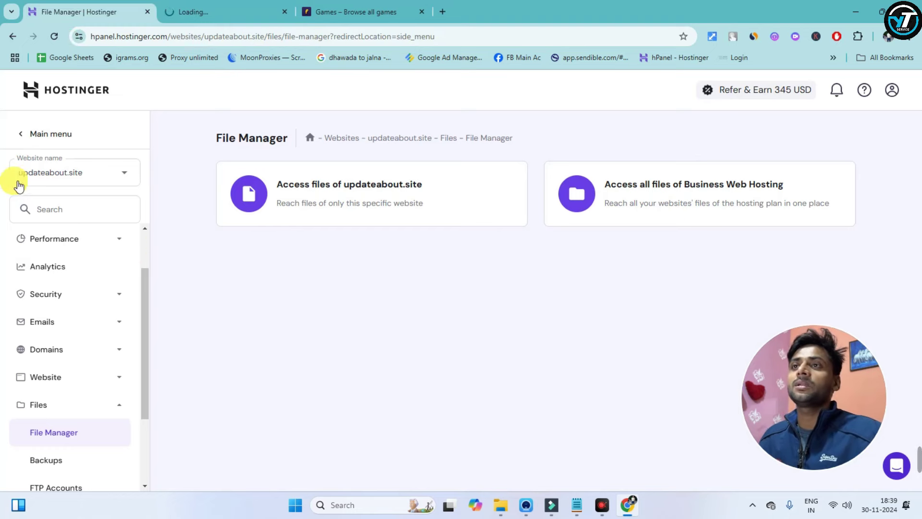
pyautogui.click(235, 10)
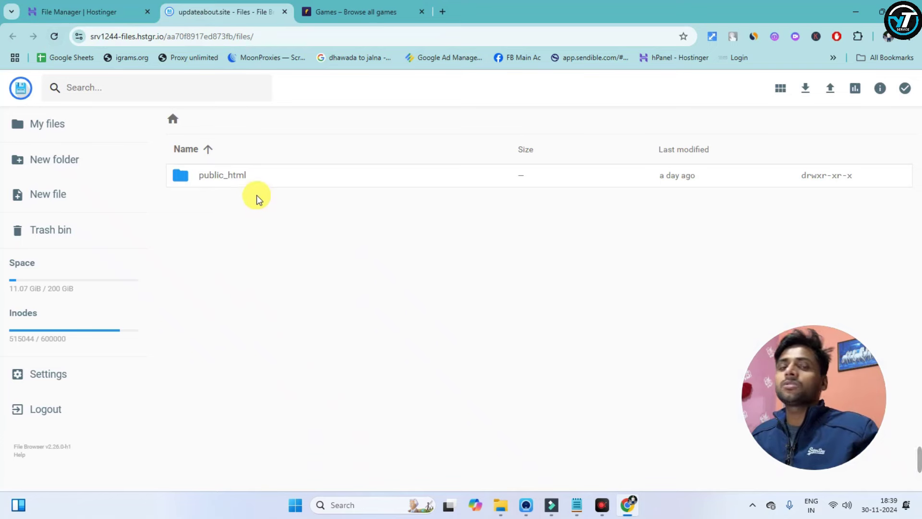
# Delete the public_html folder of updateabout.site immediately, skipping the trash bin.
pyautogui.click(262, 182)
pyautogui.press('Delete')
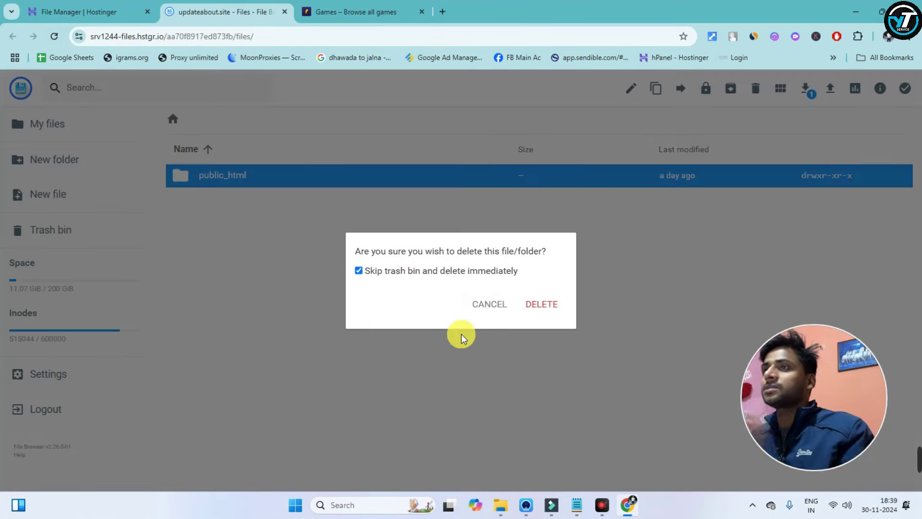
pyautogui.click(528, 307)
pyautogui.rightClick(480, 281)
# Reload updateabout.site to check the live site after the deletion, and return to its file browser.
pyautogui.click(355, 11)
pyautogui.scroll(-10, 288, 85)
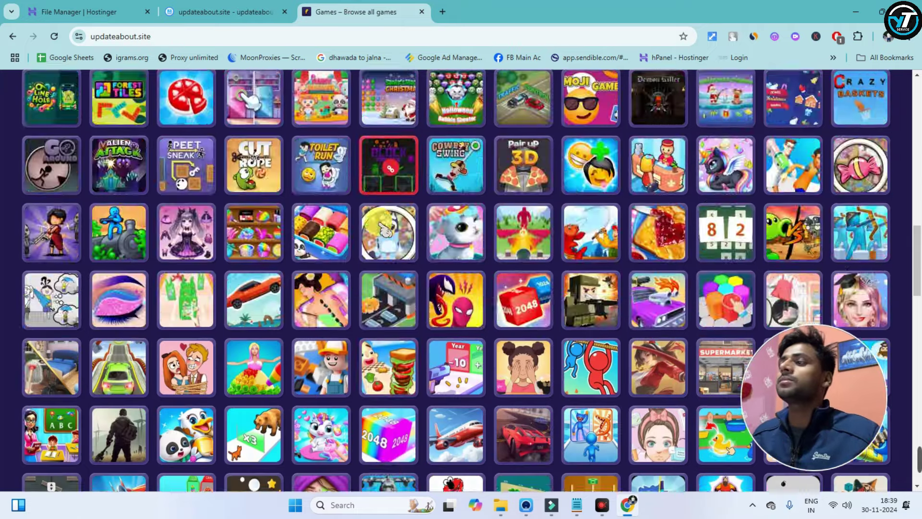
pyautogui.click(263, 39)
pyautogui.press('Return')
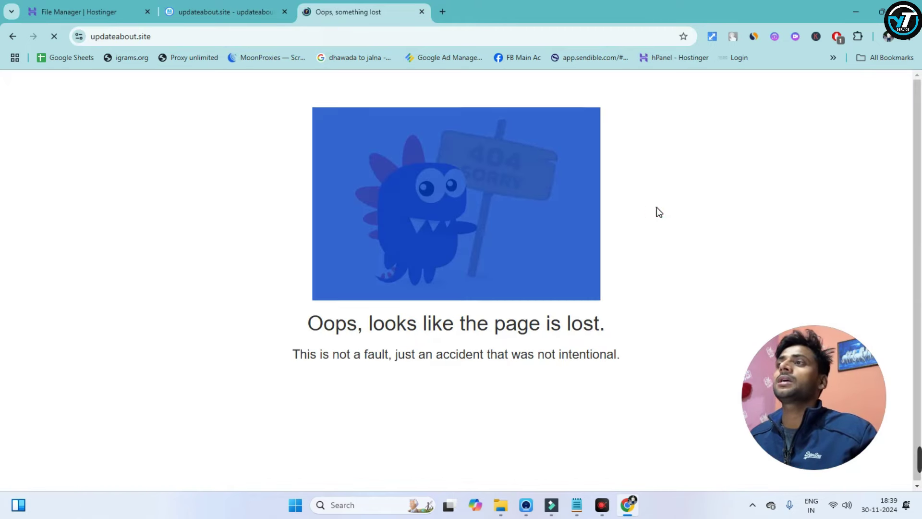
pyautogui.click(276, 36)
pyautogui.click(244, 17)
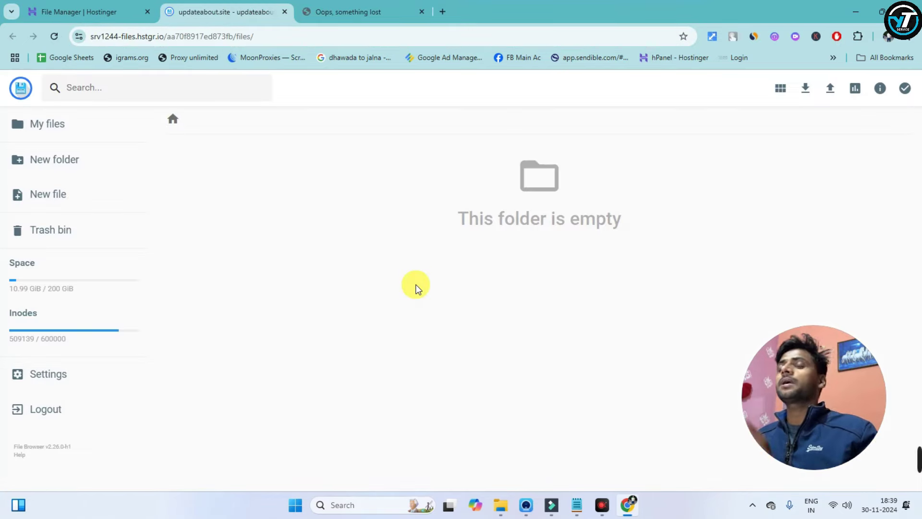
# Switch to File Explorer and delete the zipped public_html ssggurukul.com archive from the Website data folder.
pyautogui.click(855, 11)
pyautogui.click(501, 505)
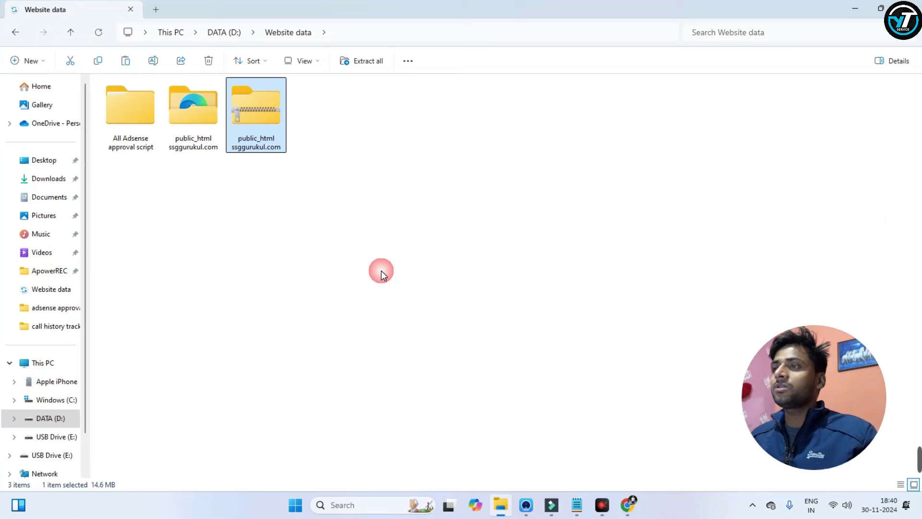
pyautogui.click(334, 257)
pyautogui.click(269, 113)
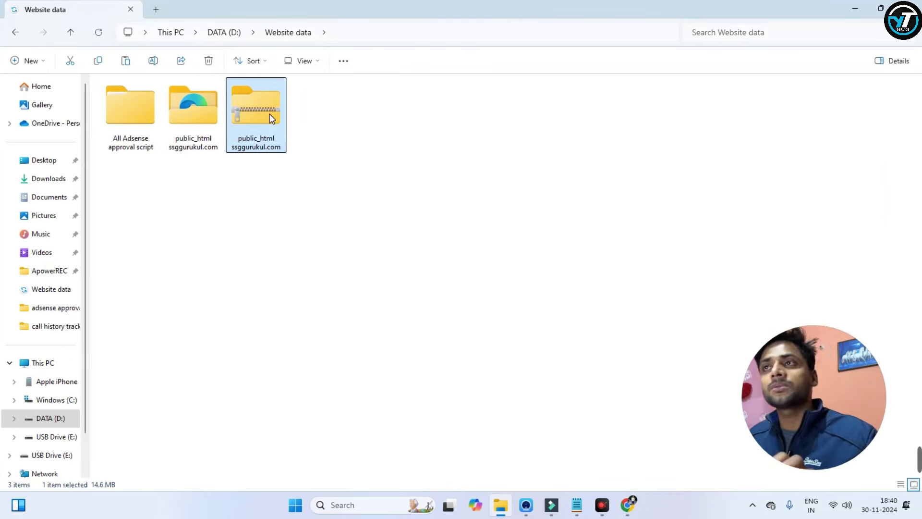
pyautogui.moveTo(258, 118); pyautogui.dragTo(273, 156)
pyautogui.click(298, 135)
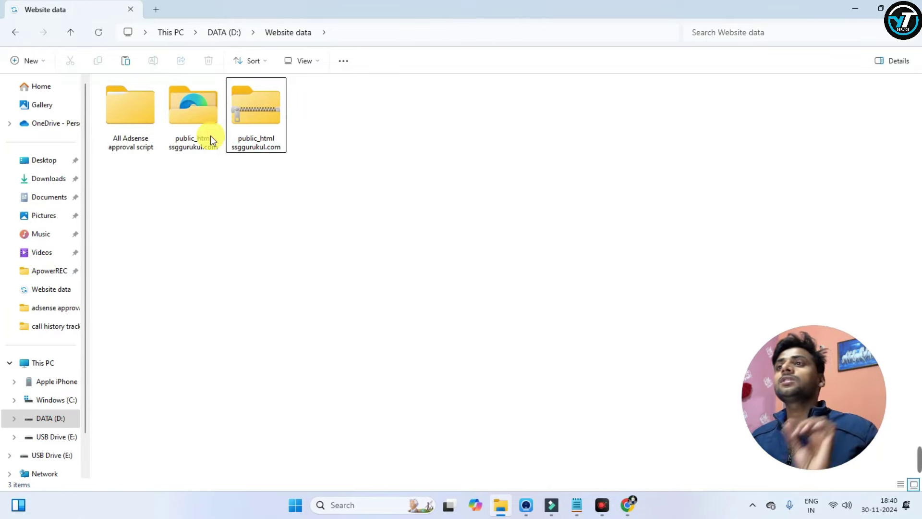
pyautogui.click(196, 118)
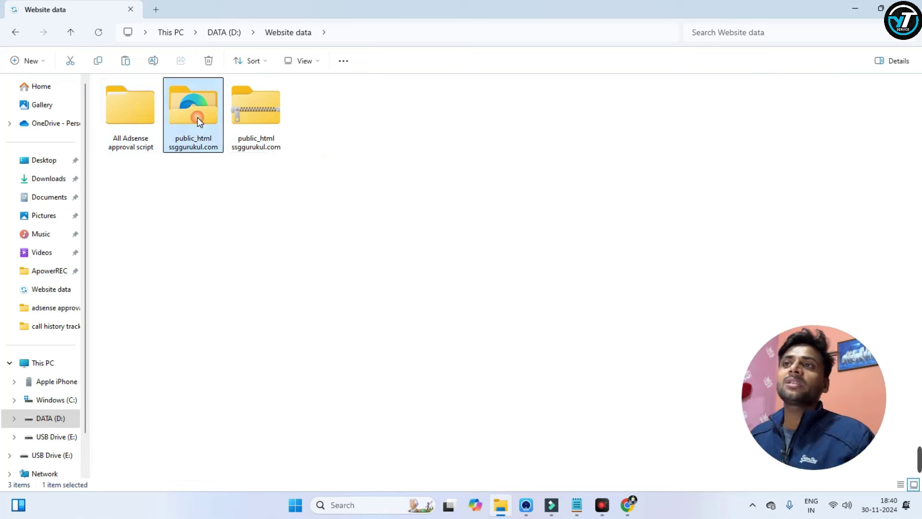
pyautogui.click(200, 197)
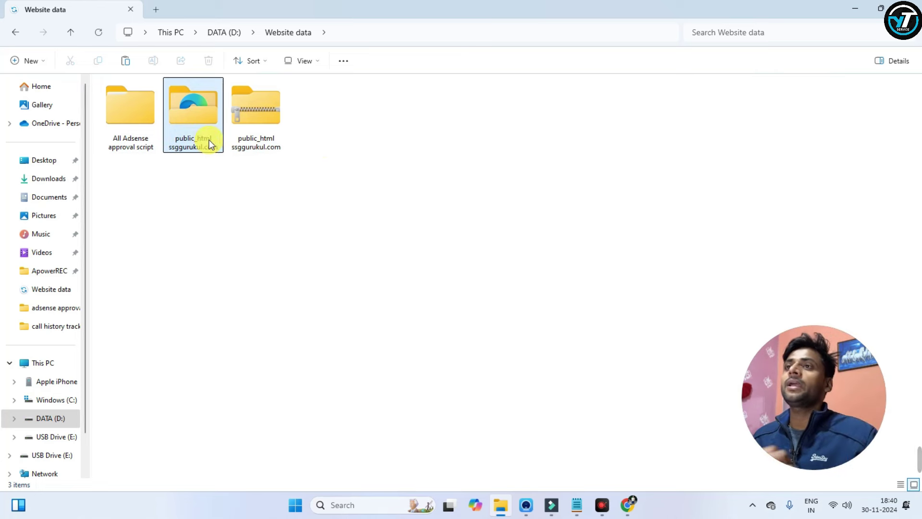
pyautogui.click(269, 142)
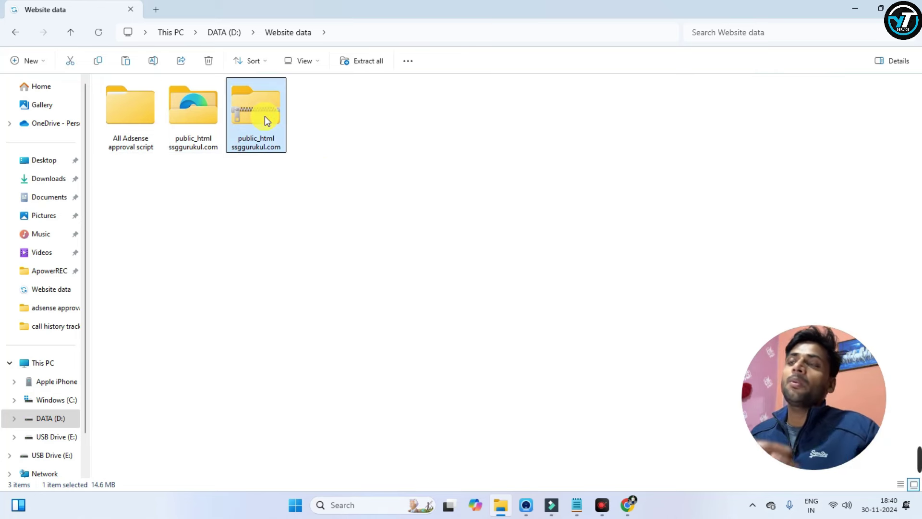
pyautogui.click(199, 130)
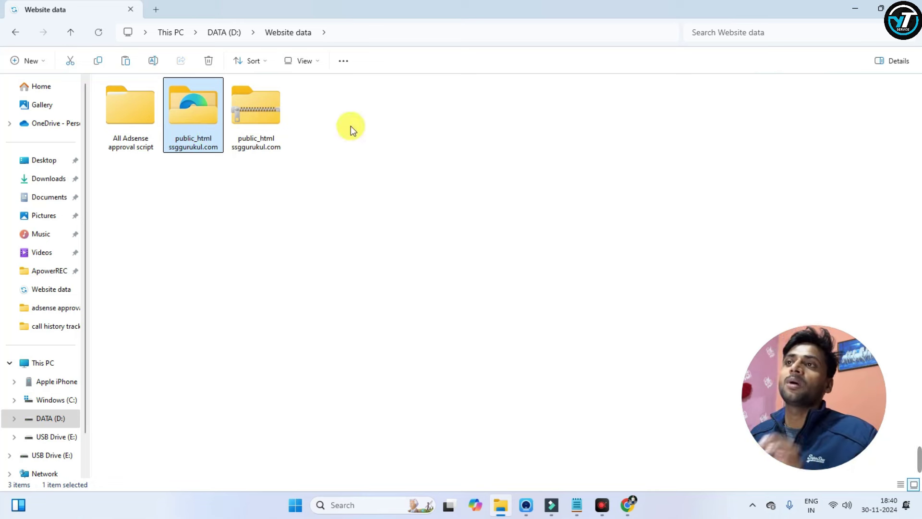
pyautogui.click(273, 122)
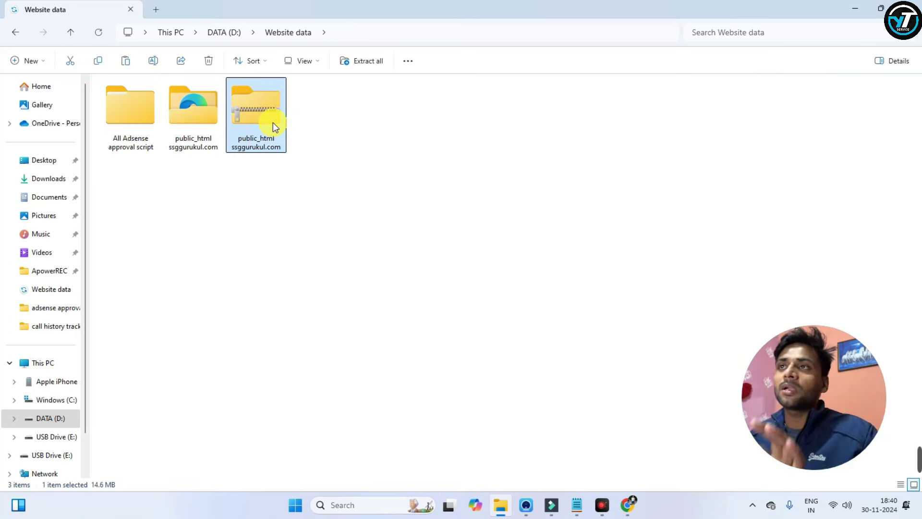
pyautogui.press('Delete')
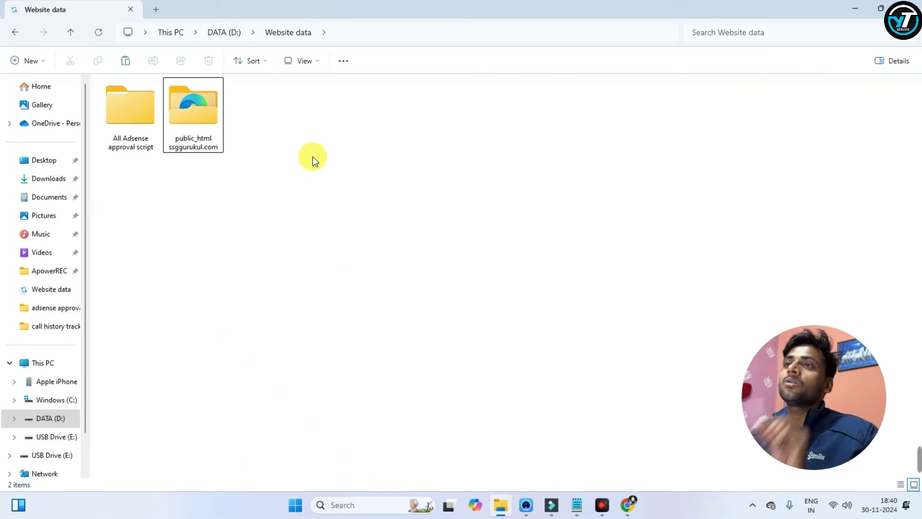
# Examine the contents of the public_html ssggurukul.com folder and return to Website data.
pyautogui.doubleClick(208, 117)
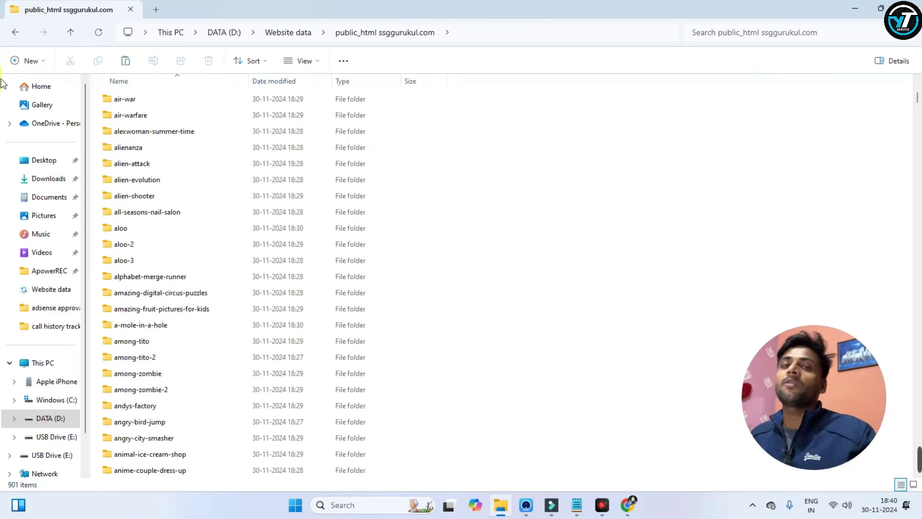
pyautogui.click(15, 33)
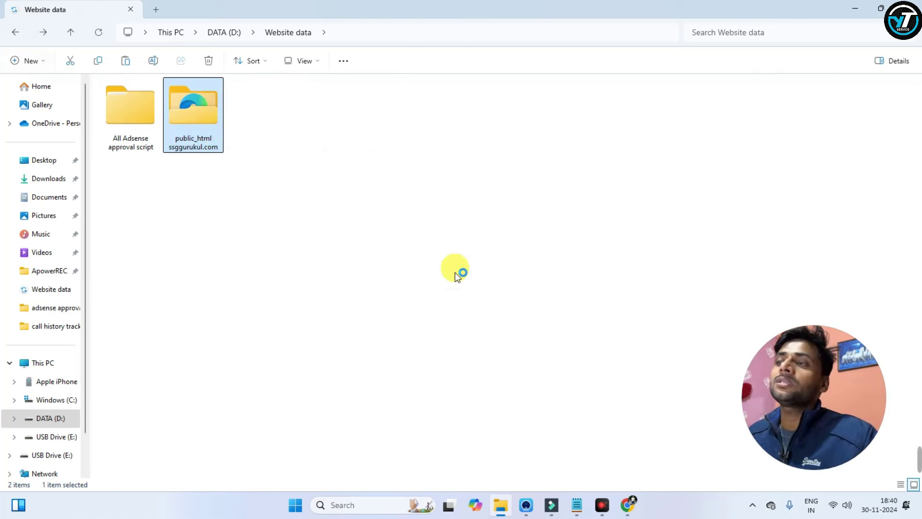
# Search Windows for "power" and launch Windows PowerShell.
pyautogui.click(379, 508)
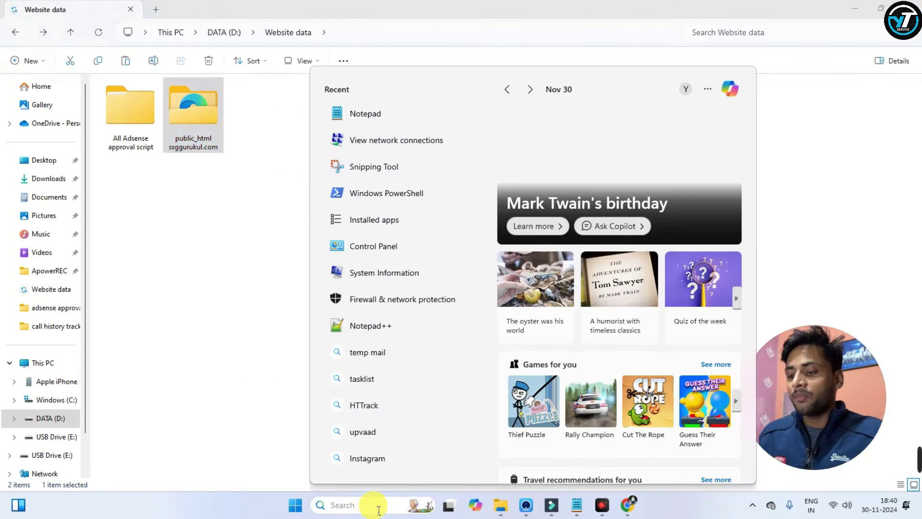
pyautogui.write('power')
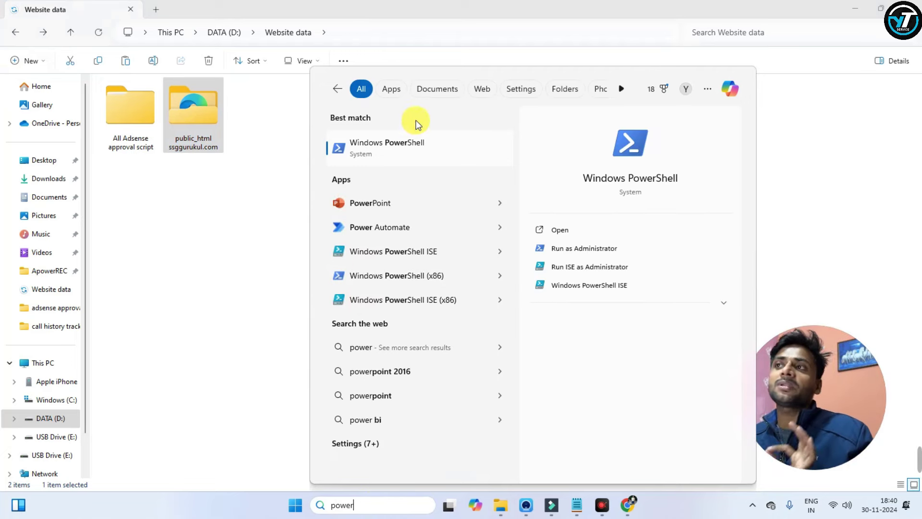
pyautogui.click(422, 152)
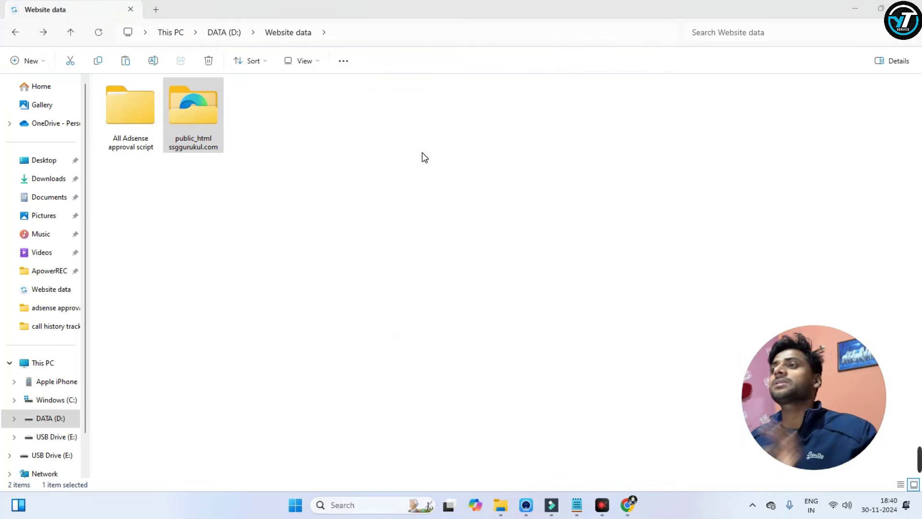
# Open the Notepad notes and examine the cd command and the Get-ChildItem script that replaces ssggurukul.com with a new domain.
pyautogui.moveTo(397, 100); pyautogui.dragTo(434, 137)
pyautogui.click(826, 157)
pyautogui.click(566, 504)
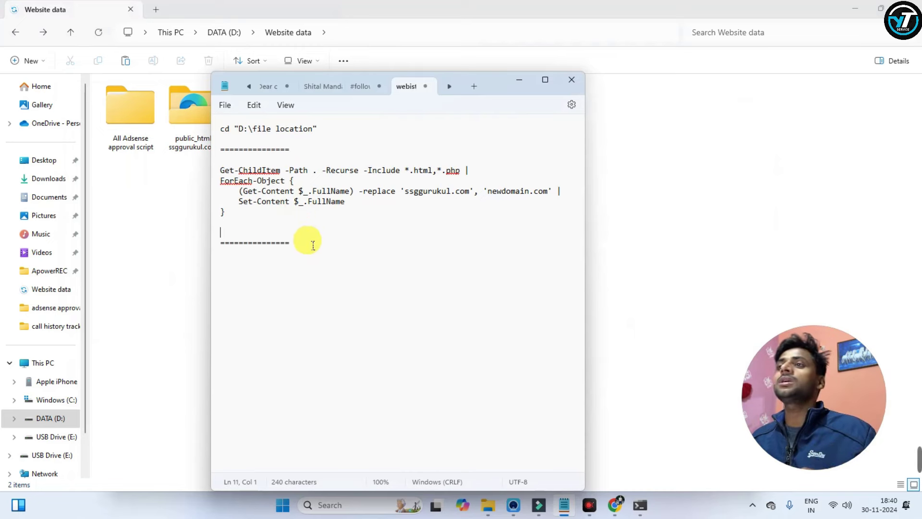
pyautogui.moveTo(220, 129)
pyautogui.mouseDown()
pyautogui.moveTo(318, 129)
pyautogui.moveTo(229, 139)
pyautogui.mouseUp()
pyautogui.click(346, 234)
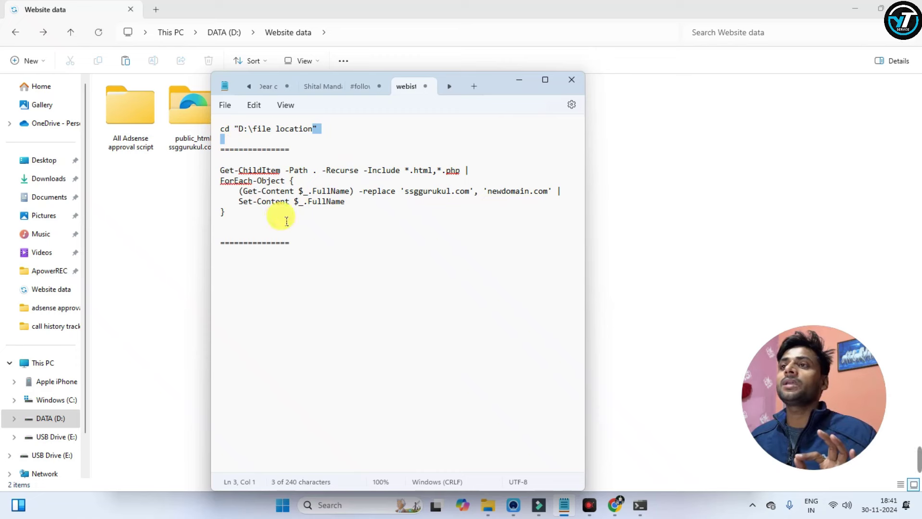
pyautogui.moveTo(276, 216); pyautogui.dragTo(193, 168)
pyautogui.click(319, 129)
pyautogui.moveTo(319, 129)
pyautogui.mouseDown()
pyautogui.moveTo(230, 136)
pyautogui.moveTo(329, 135)
pyautogui.mouseUp()
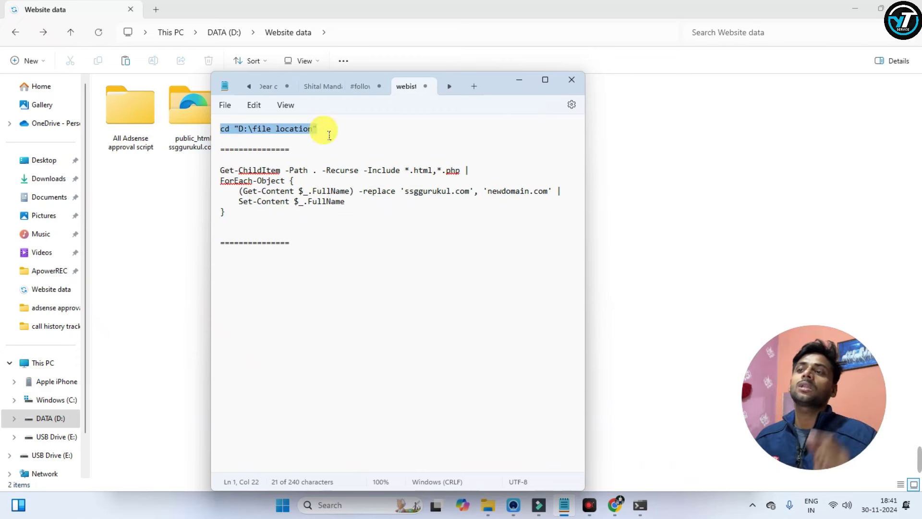
pyautogui.click(339, 139)
pyautogui.moveTo(239, 129); pyautogui.dragTo(307, 132)
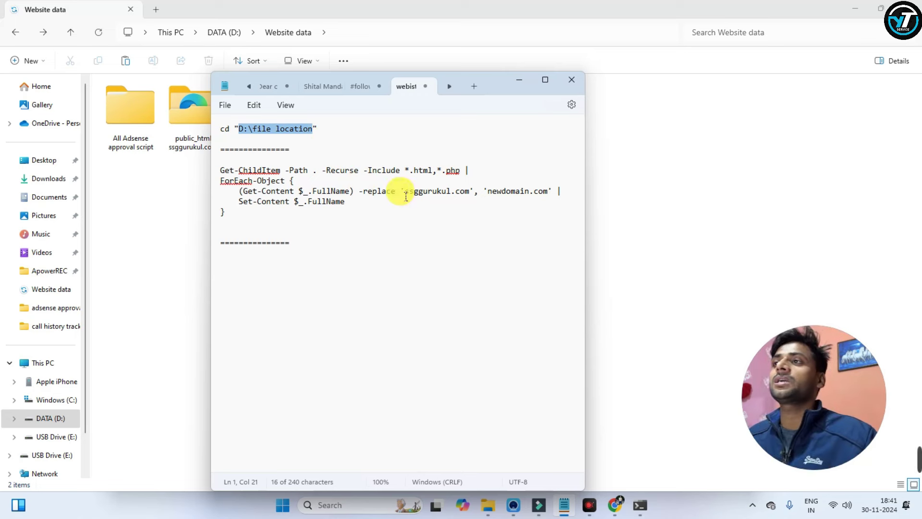
pyautogui.moveTo(405, 192); pyautogui.dragTo(471, 198)
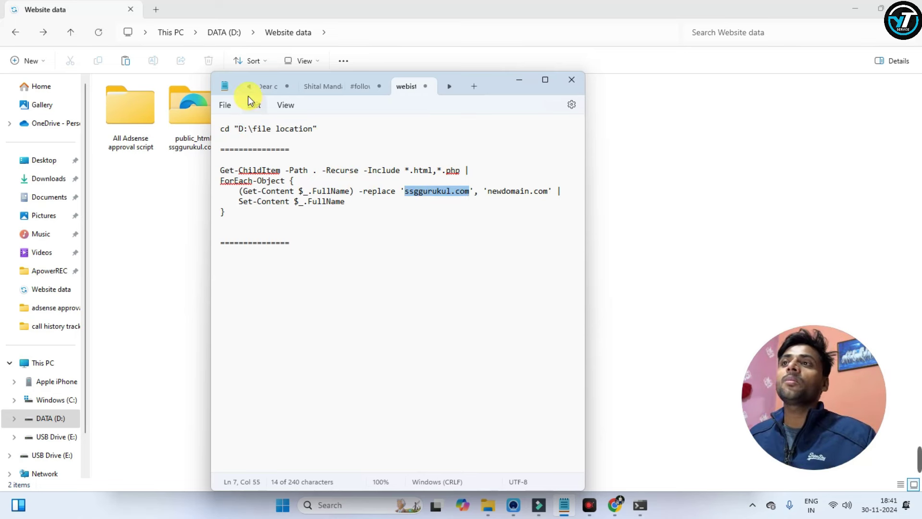
pyautogui.moveTo(490, 76); pyautogui.dragTo(557, 116)
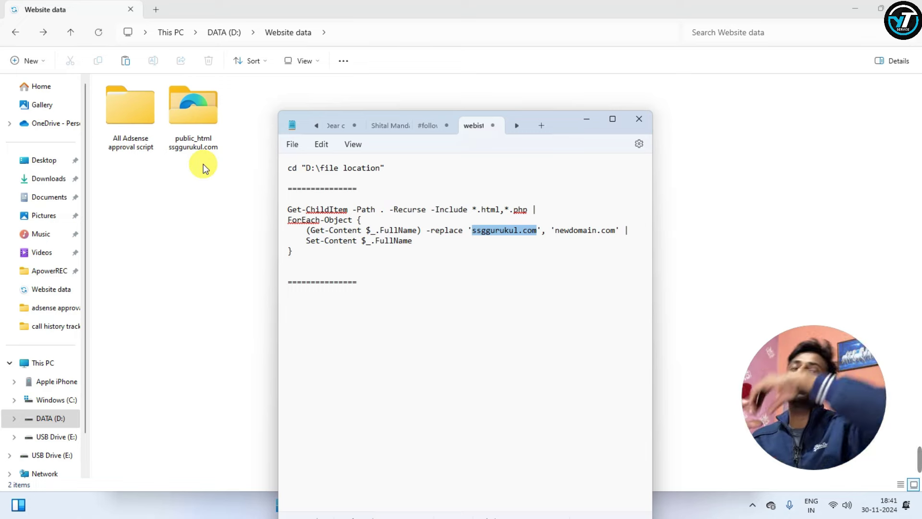
# Open the public_html ssggurukul.com folder in File Explorer and copy its full path.
pyautogui.click(203, 113)
pyautogui.doubleClick(203, 114)
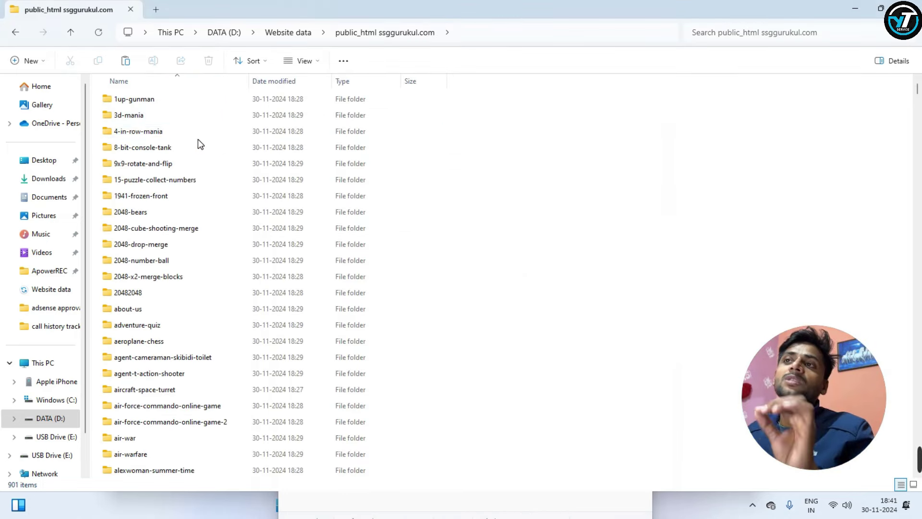
pyautogui.click(15, 32)
pyautogui.doubleClick(180, 116)
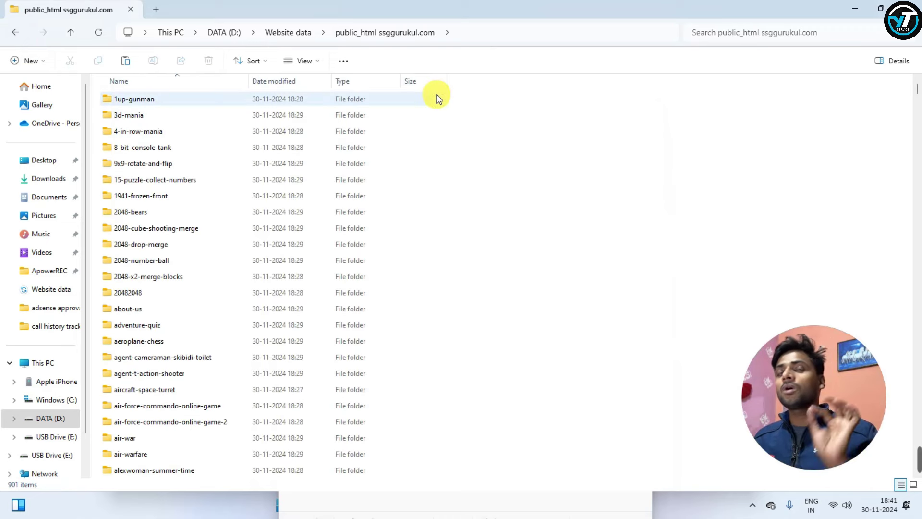
pyautogui.click(491, 33)
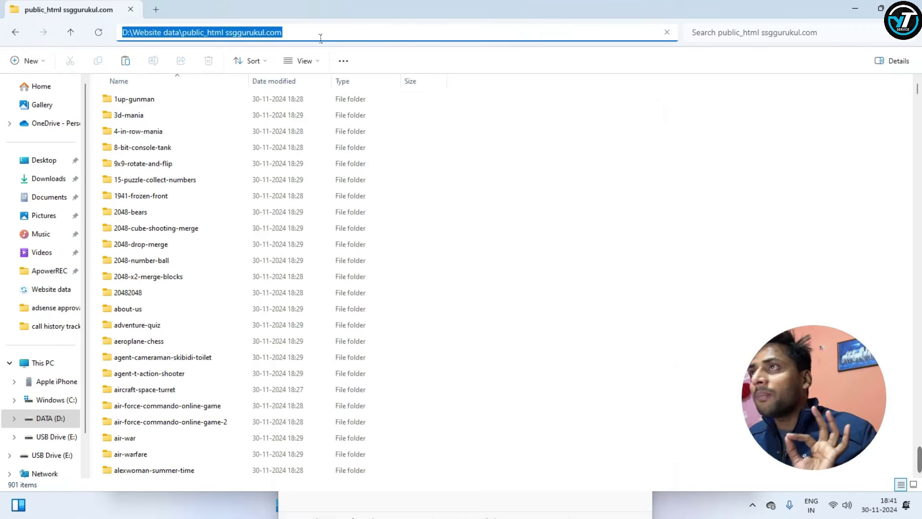
pyautogui.click(699, 113)
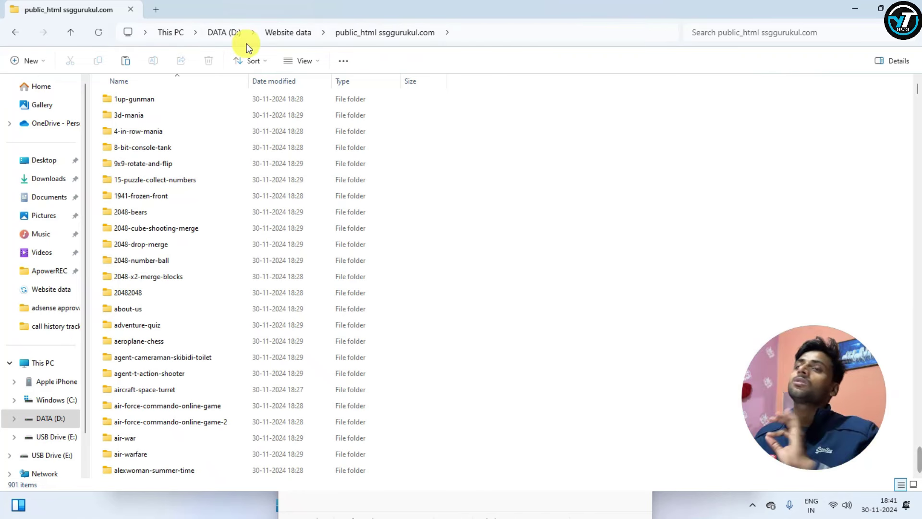
pyautogui.click(550, 31)
pyautogui.hotkey('ctrl', 'c')
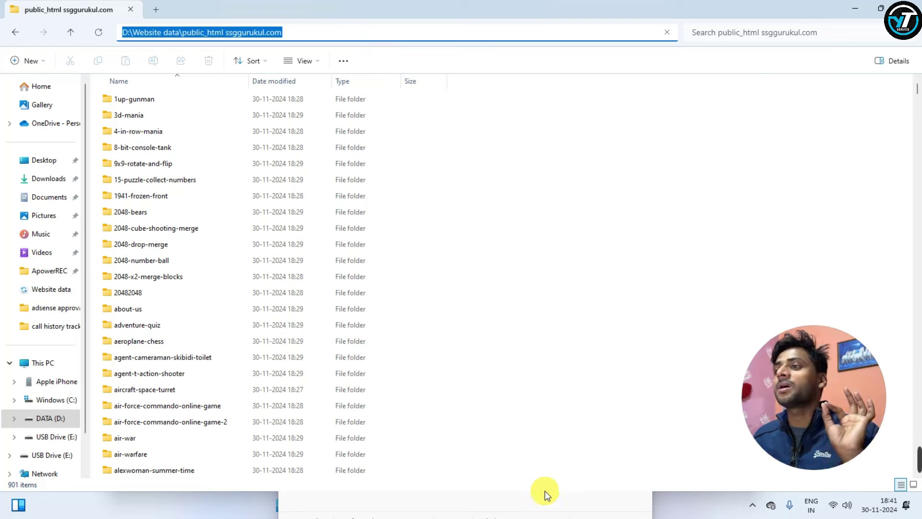
# In the Notepad cd command, replace the placeholder file location with D:\Website data\public_html ssggurukul.com.
pyautogui.click(664, 504)
pyautogui.moveTo(640, 511)
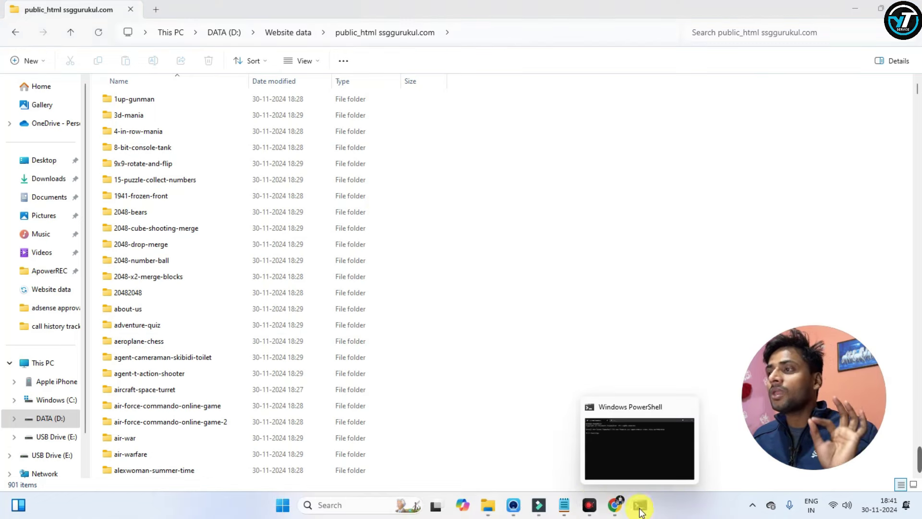
pyautogui.click(563, 504)
pyautogui.moveTo(310, 174); pyautogui.dragTo(317, 171)
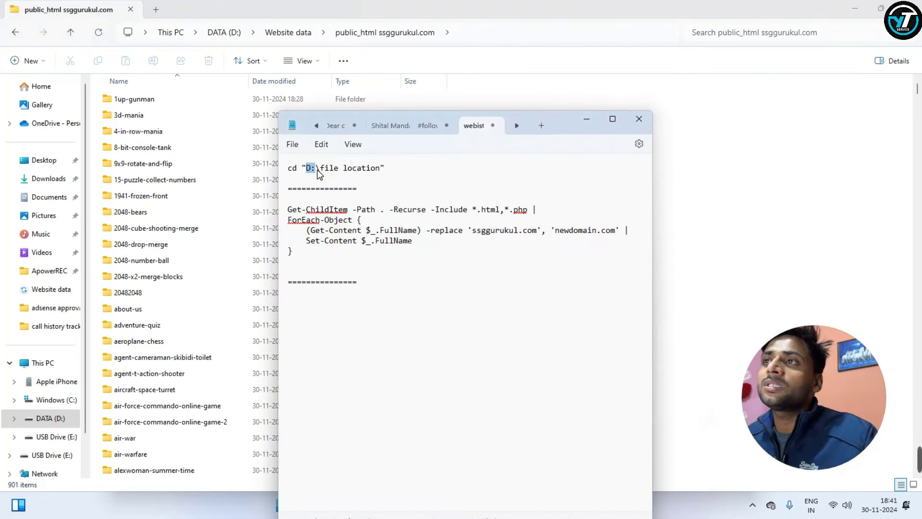
pyautogui.moveTo(374, 168); pyautogui.dragTo(379, 169)
pyautogui.hotkey('ctrl', 'v')
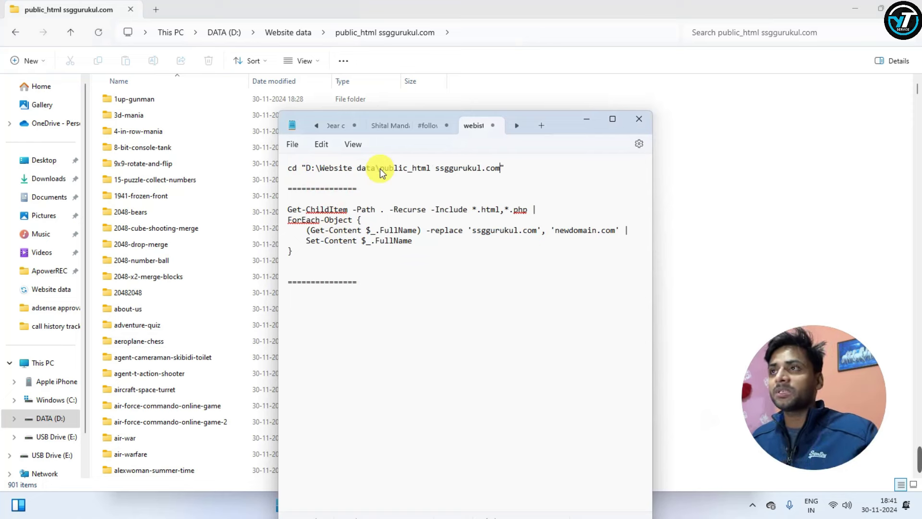
pyautogui.moveTo(518, 168); pyautogui.dragTo(285, 167)
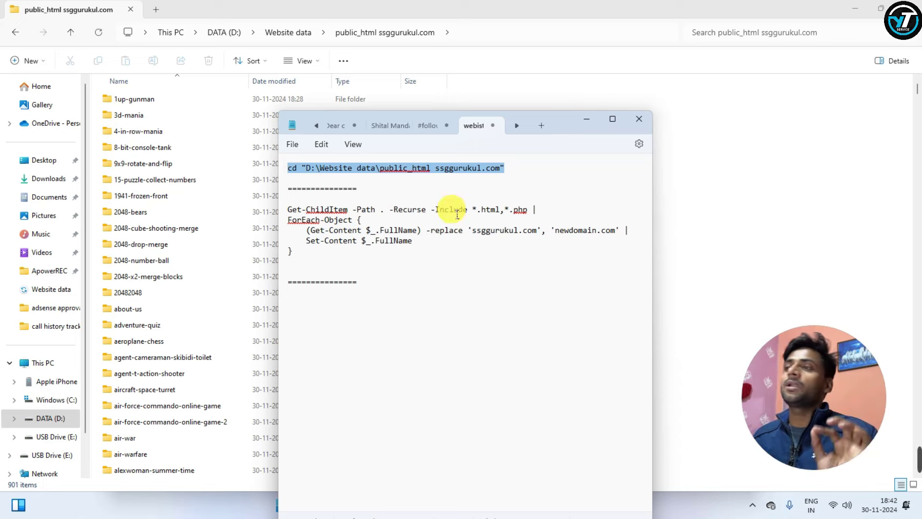
# Review the script's old and new domain values, and copy the domain updateabout.site from the site's address in Chrome.
pyautogui.click(487, 236)
pyautogui.moveTo(473, 231); pyautogui.dragTo(619, 239)
pyautogui.moveTo(684, 504)
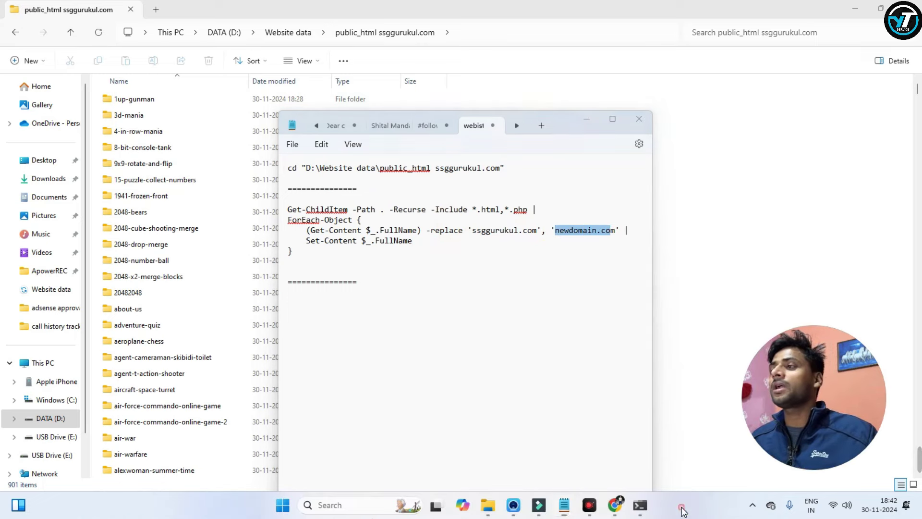
pyautogui.click(616, 507)
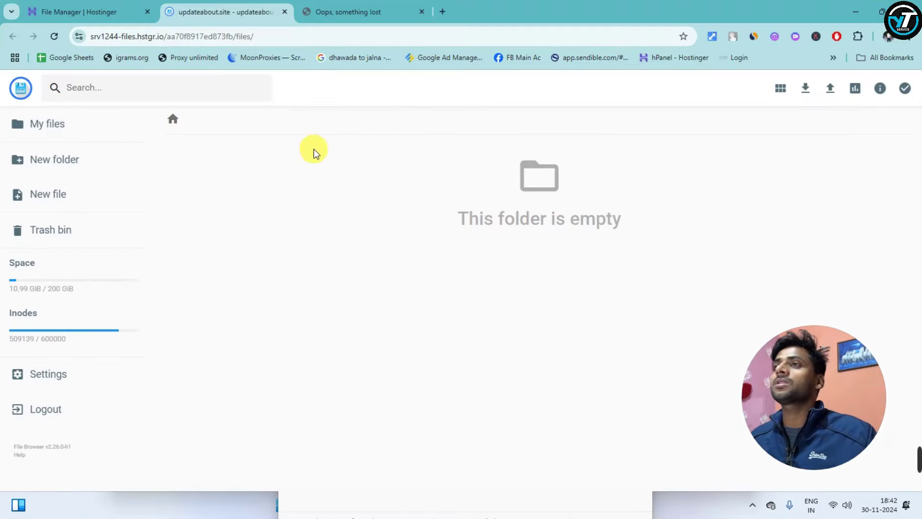
pyautogui.click(319, 8)
pyautogui.doubleClick(147, 46)
pyautogui.moveTo(116, 36); pyautogui.dragTo(194, 39)
pyautogui.hotkey('ctrl', 'c')
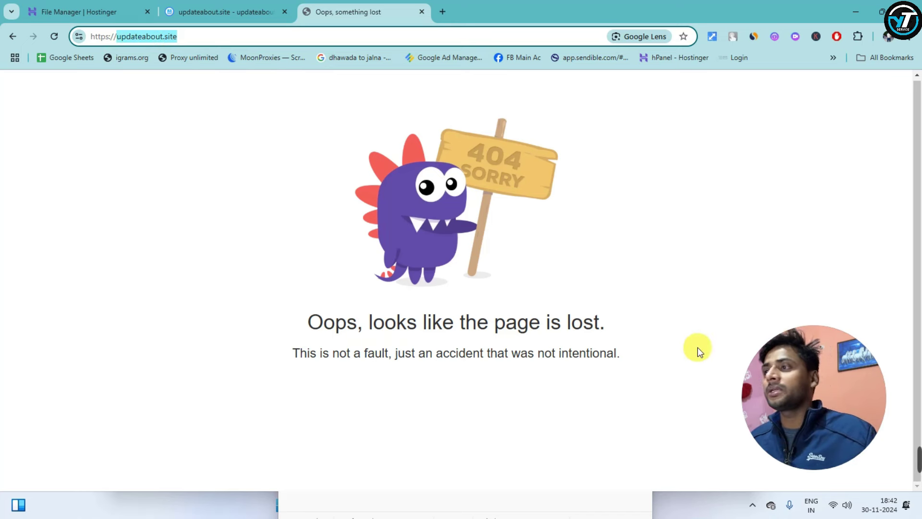
# In the Notepad replacement script, change newdomain.com to updateabout.site.
pyautogui.moveTo(617, 510)
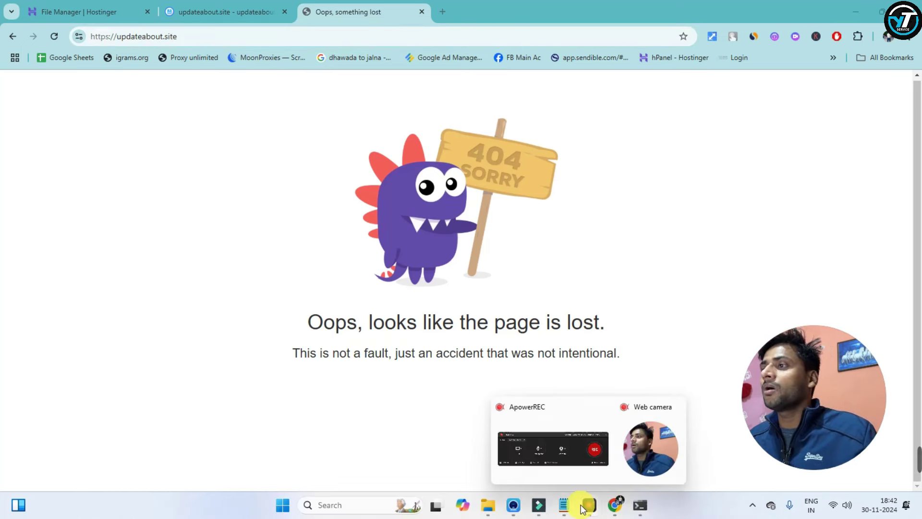
pyautogui.click(564, 505)
pyautogui.moveTo(554, 231); pyautogui.dragTo(601, 237)
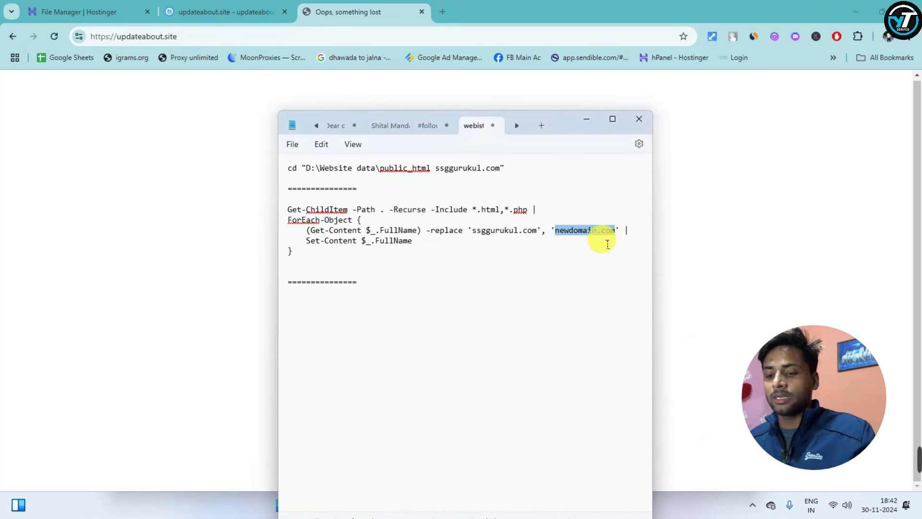
pyautogui.hotkey('ctrl', 'v')
pyautogui.moveTo(486, 232); pyautogui.dragTo(538, 232)
pyautogui.click(527, 270)
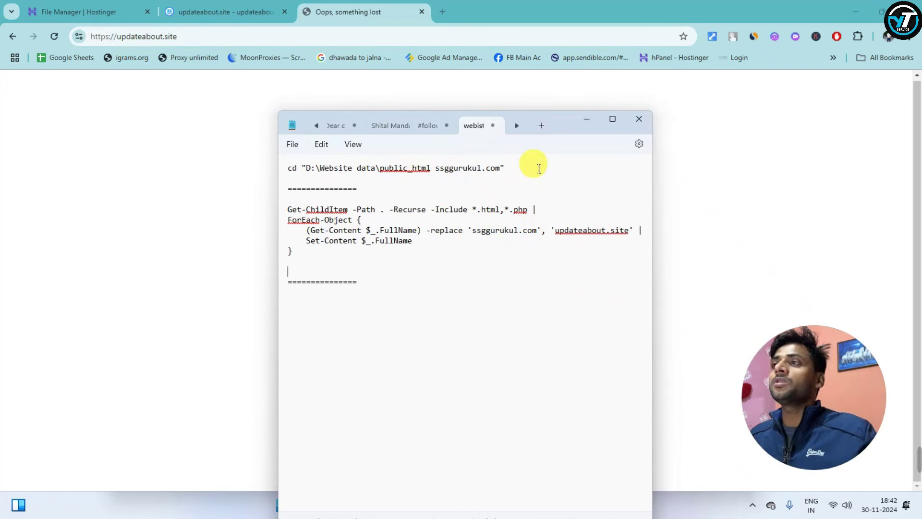
# Copy the cd command for D:\Website data\public_html ssggurukul.com from Notepad and run it in PowerShell.
pyautogui.moveTo(505, 168); pyautogui.dragTo(295, 170)
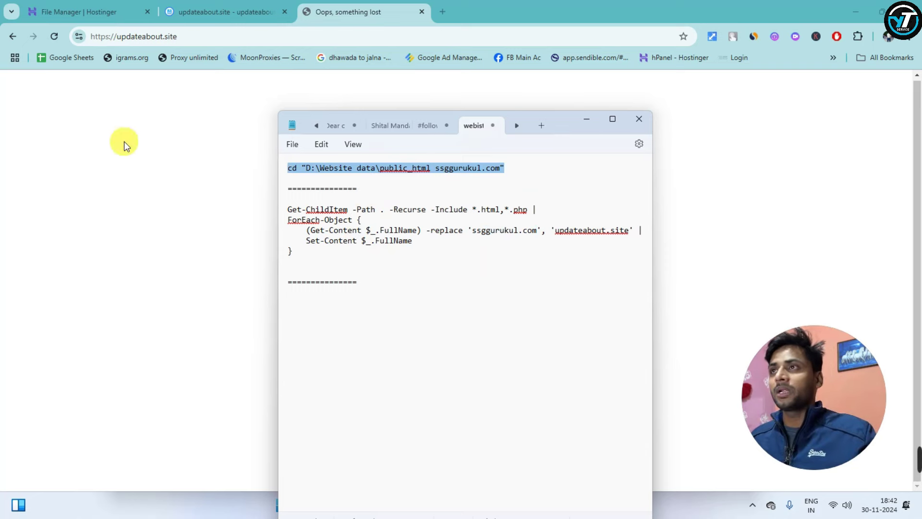
pyautogui.click(664, 432)
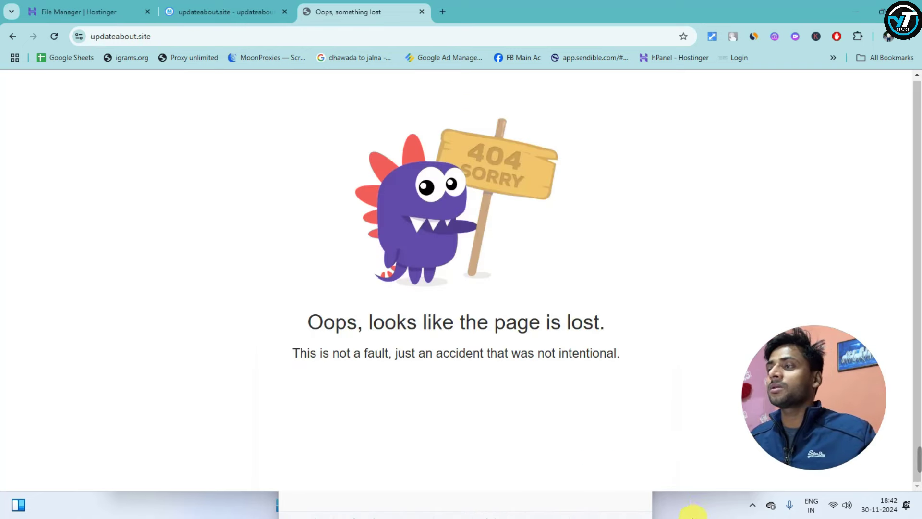
pyautogui.click(486, 505)
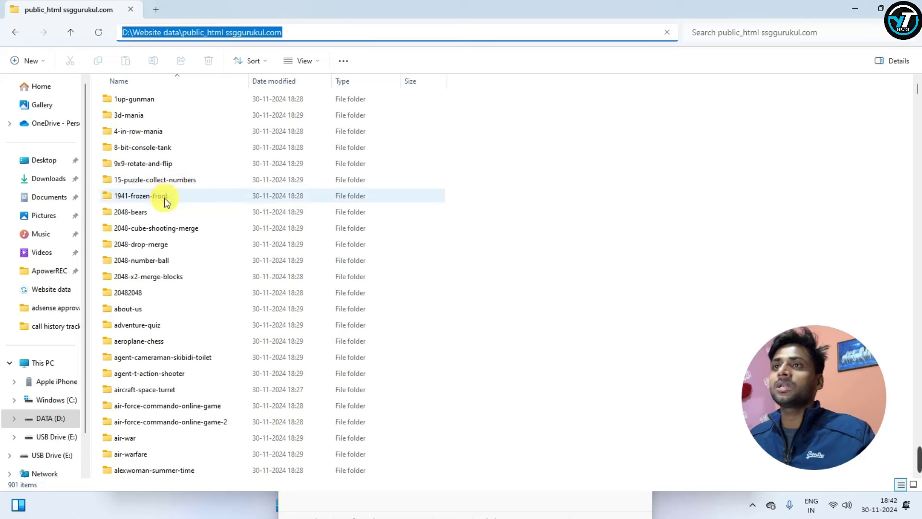
pyautogui.scroll(-12, 192, 289)
pyautogui.scroll(6, 199, 351)
pyautogui.scroll(-11, 204, 346)
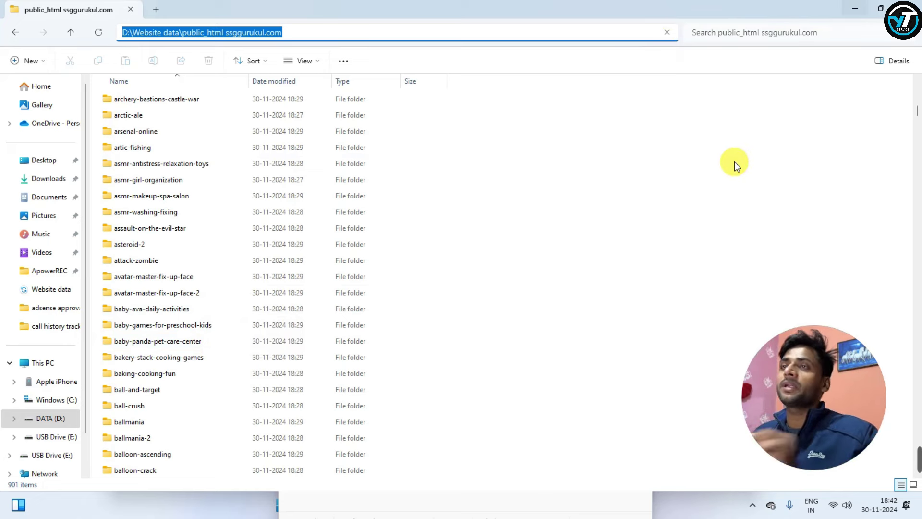
pyautogui.moveTo(638, 507)
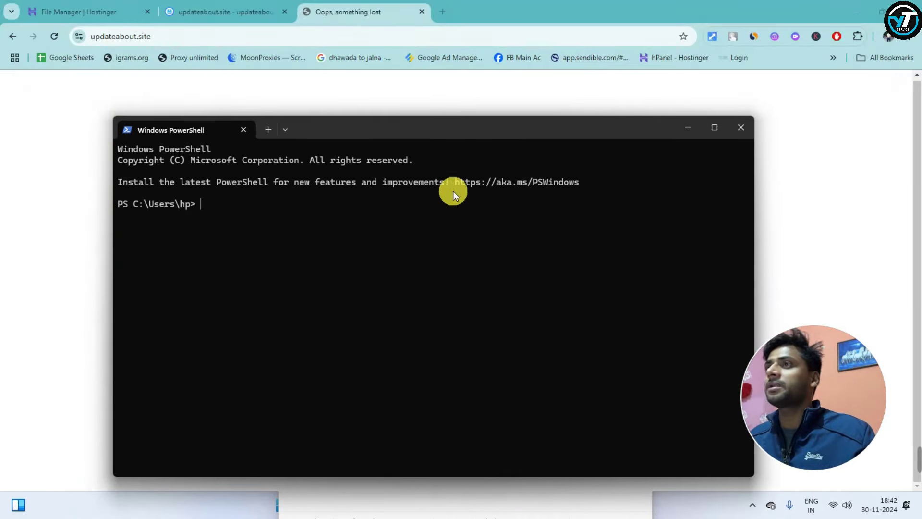
pyautogui.rightClick(251, 213)
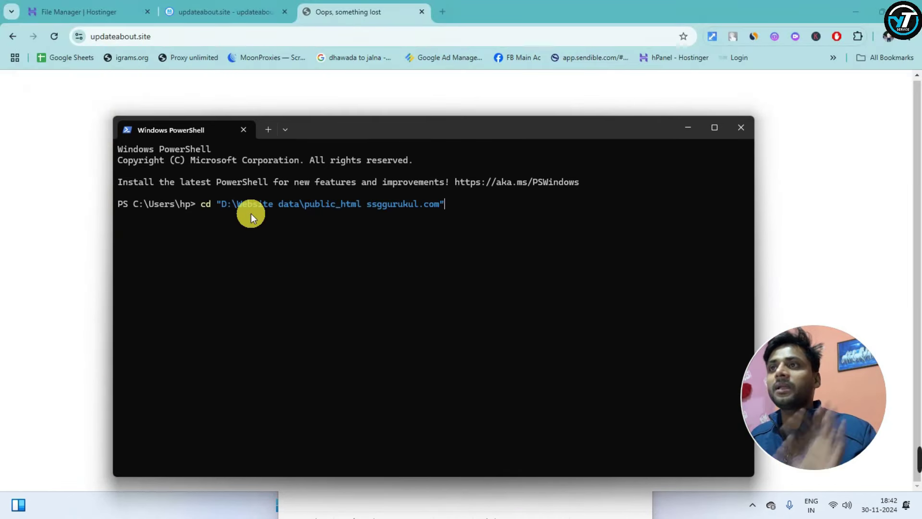
pyautogui.press('Return')
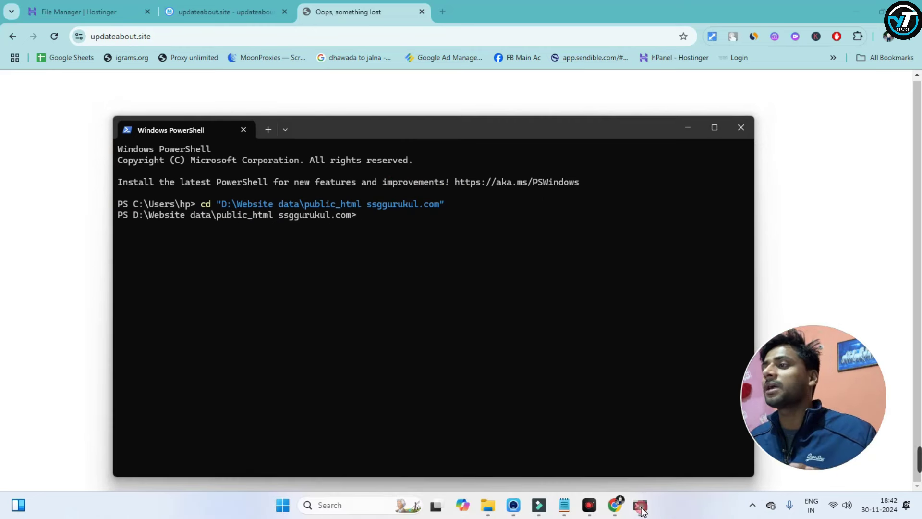
# Copy the Get-ChildItem script from Notepad and run it in PowerShell to replace ssggurukul.com with updateabout.site in the HTML and PHP files.
pyautogui.click(562, 505)
pyautogui.click(304, 260)
pyautogui.moveTo(295, 255); pyautogui.dragTo(294, 211)
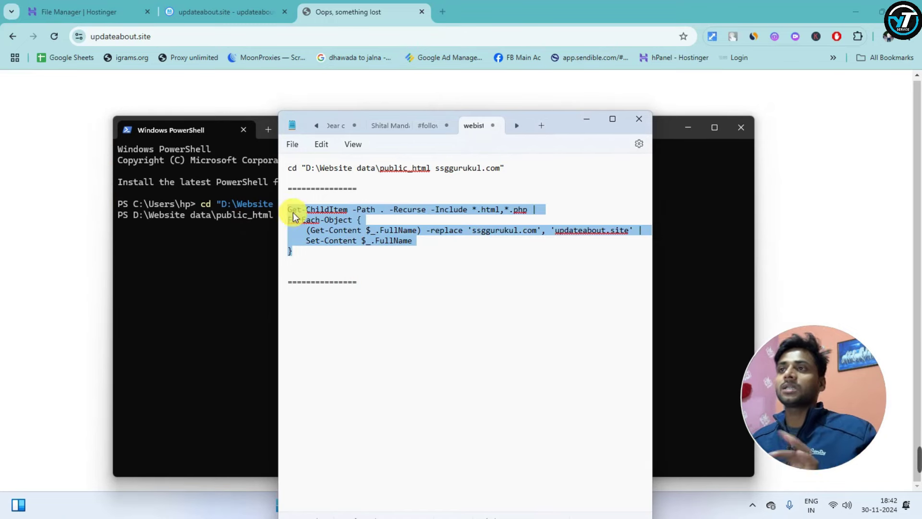
pyautogui.hotkey('alt', 'Tab')
pyautogui.click(291, 237)
pyautogui.hotkey('ctrl', 'v')
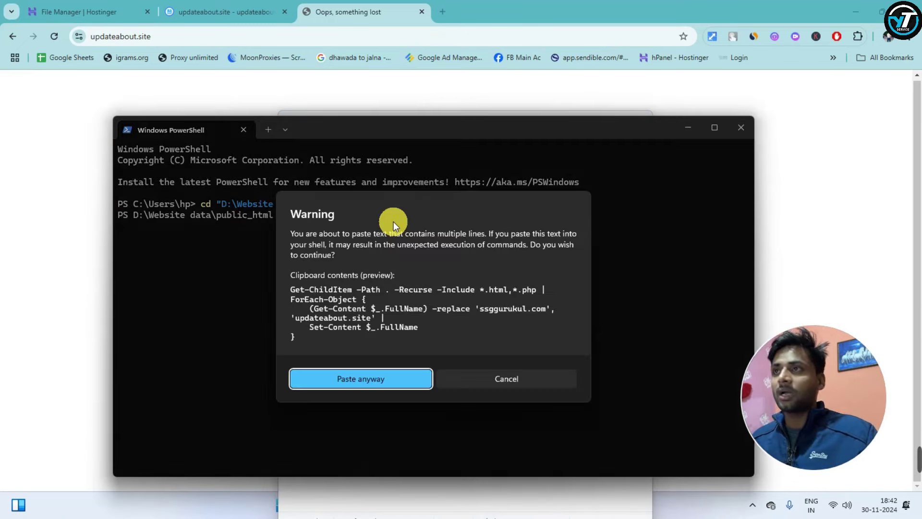
pyautogui.press('Return')
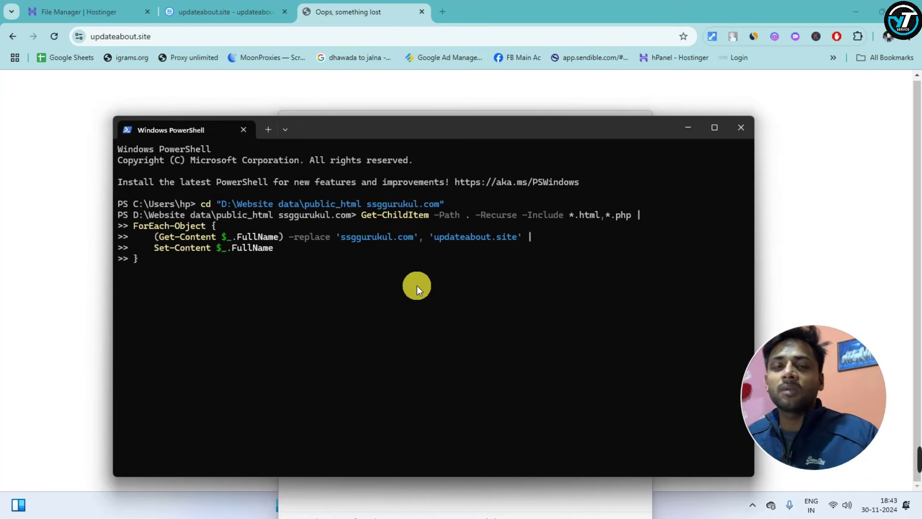
# Look through the public_html ssggurukul.com folder in File Explorer and refresh its listing.
pyautogui.click(639, 507)
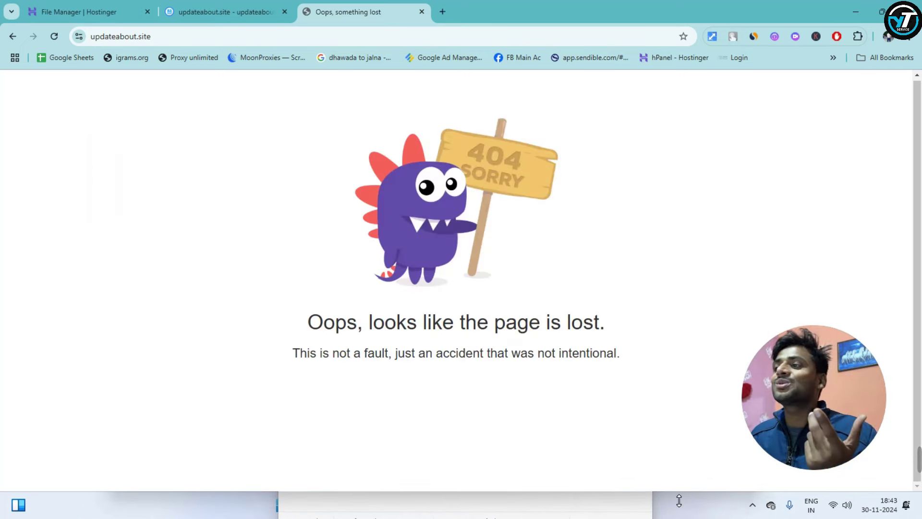
pyautogui.click(487, 505)
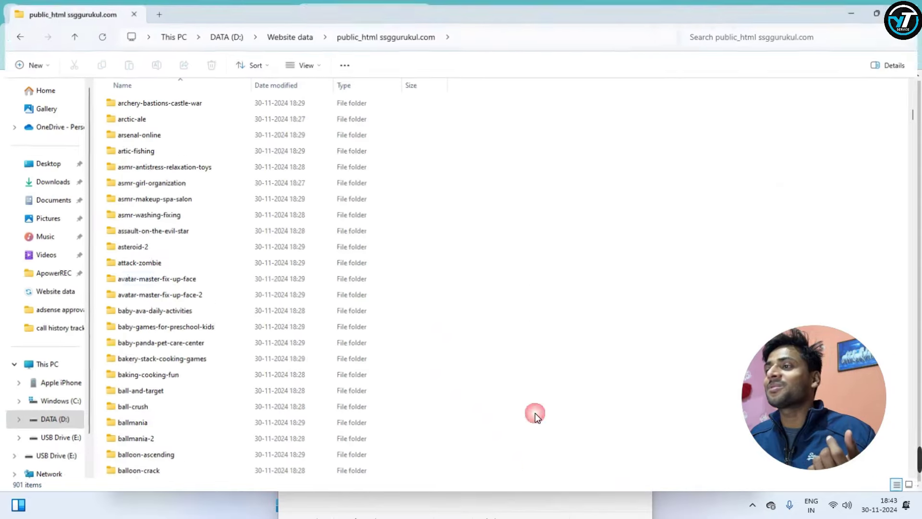
pyautogui.scroll(-8, 213, 235)
pyautogui.scroll(-15, 212, 235)
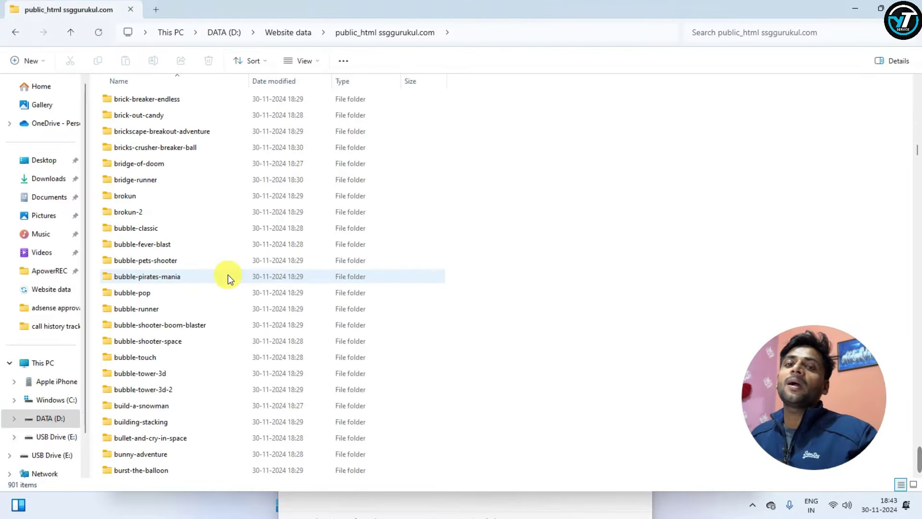
pyautogui.click(95, 32)
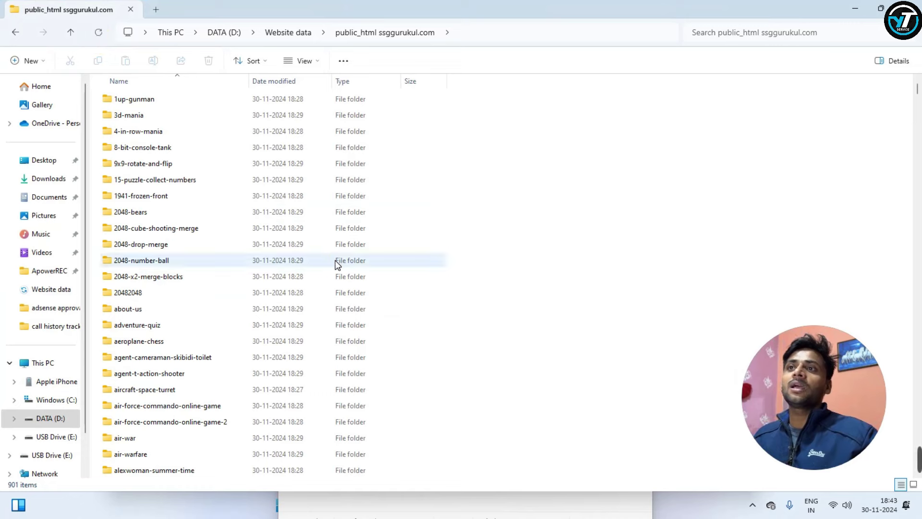
# Return to the Website data folder and compress the public_html ssggurukul.com folder into a ZIP file.
pyautogui.scroll(-14, 340, 270)
pyautogui.scroll(-6, 343, 276)
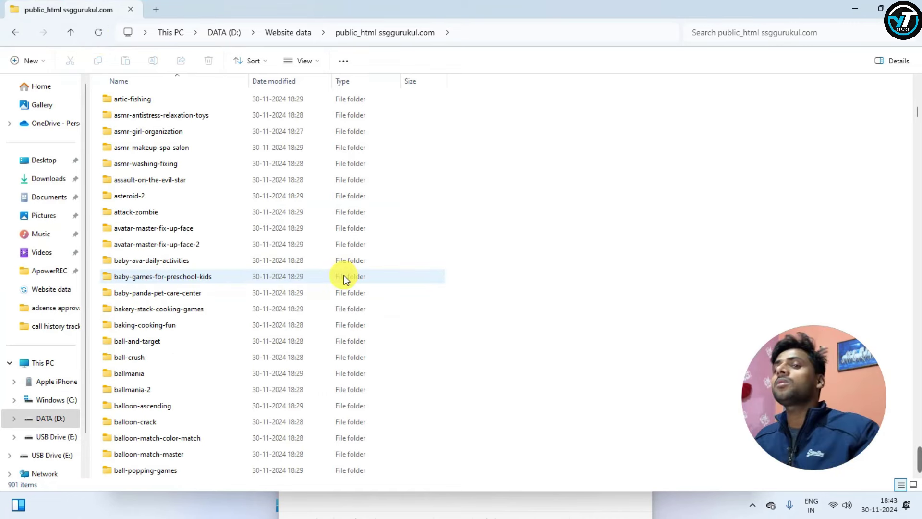
pyautogui.click(15, 32)
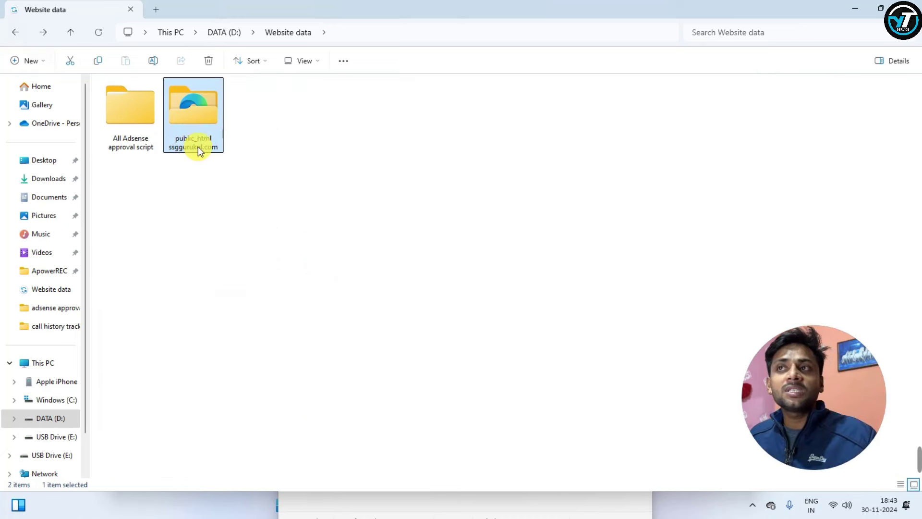
pyautogui.click(275, 162)
pyautogui.click(181, 116)
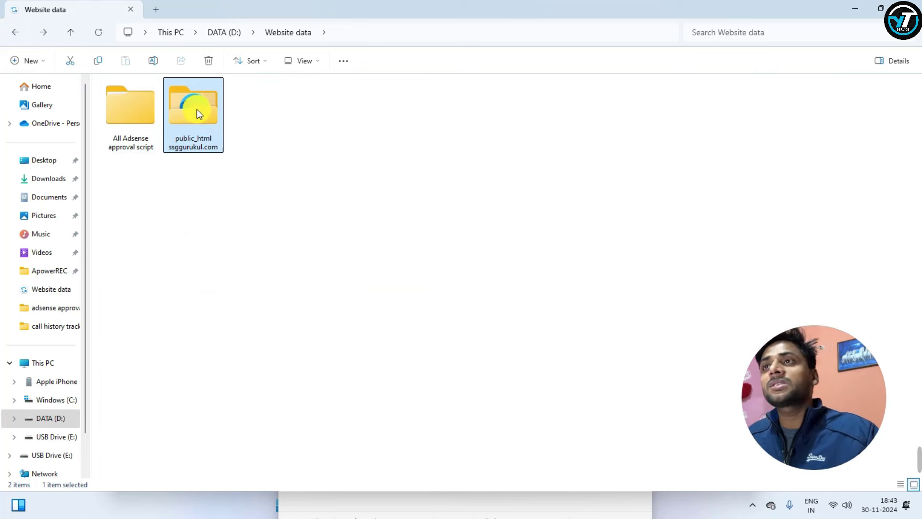
pyautogui.rightClick(200, 104)
pyautogui.moveTo(327, 239)
pyautogui.click(382, 235)
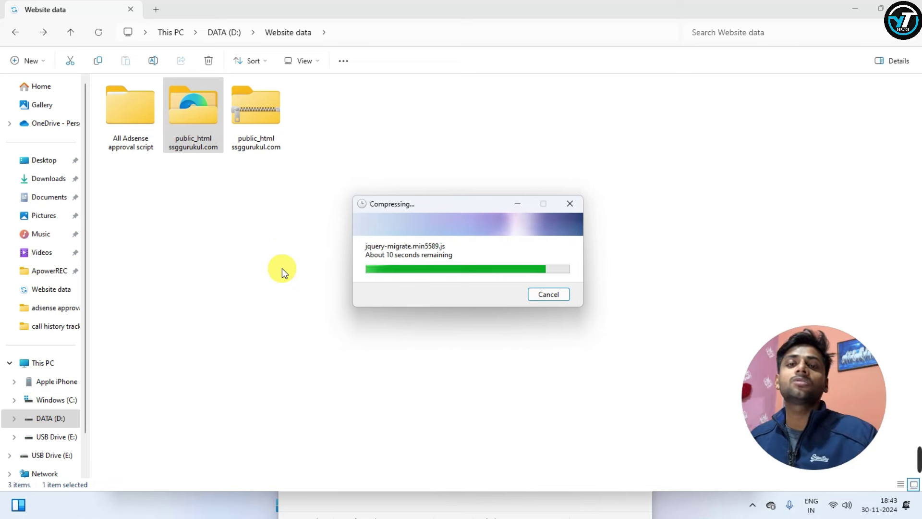
pyautogui.click(644, 226)
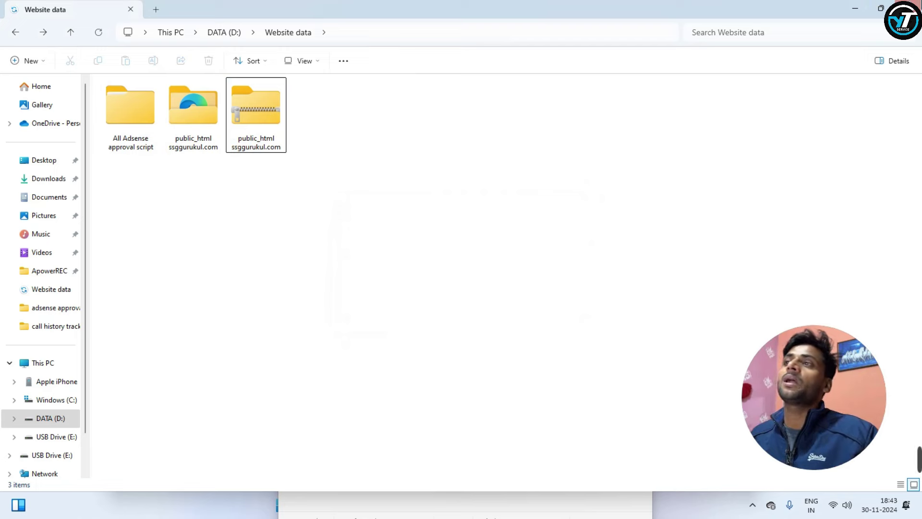
# Switch to Chrome and reopen the files of updateabout.site from Hostinger's File Manager page.
pyautogui.hotkey('alt', 'Tab')
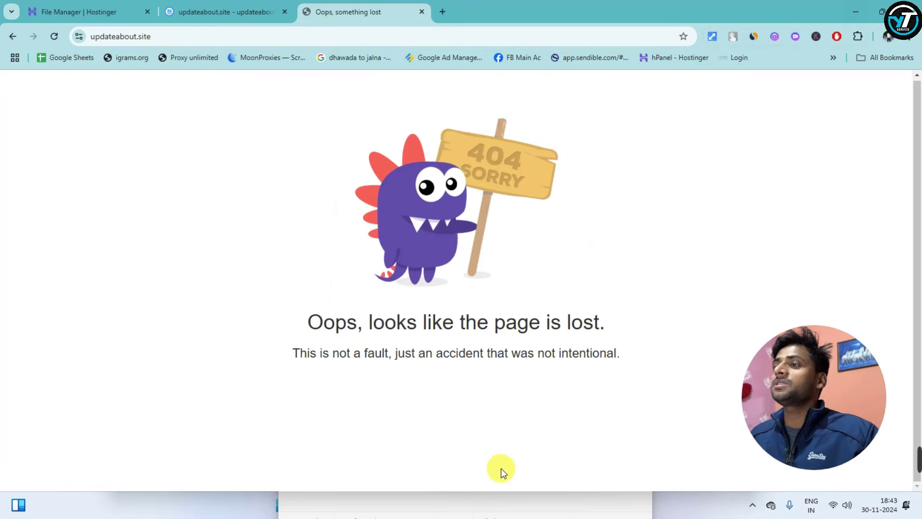
pyautogui.click(81, 10)
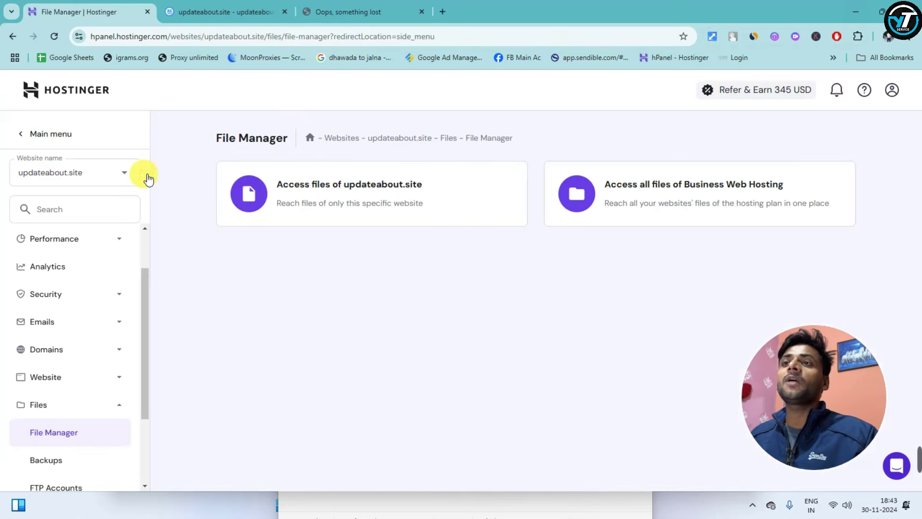
pyautogui.click(360, 190)
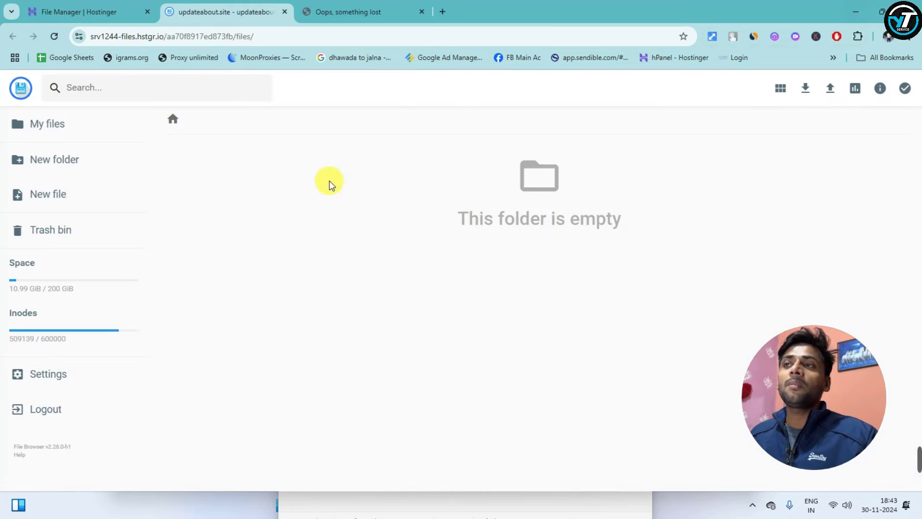
pyautogui.moveTo(426, 169); pyautogui.dragTo(492, 236)
pyautogui.click(285, 11)
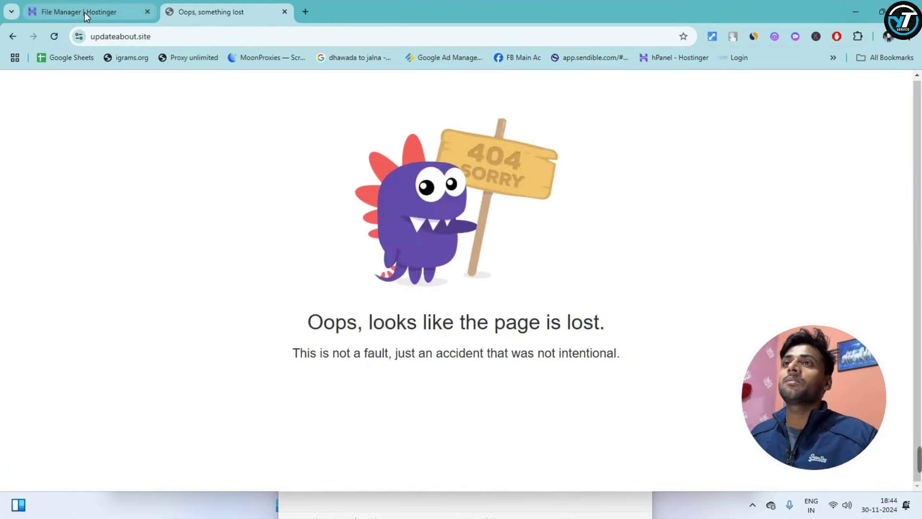
pyautogui.click(84, 13)
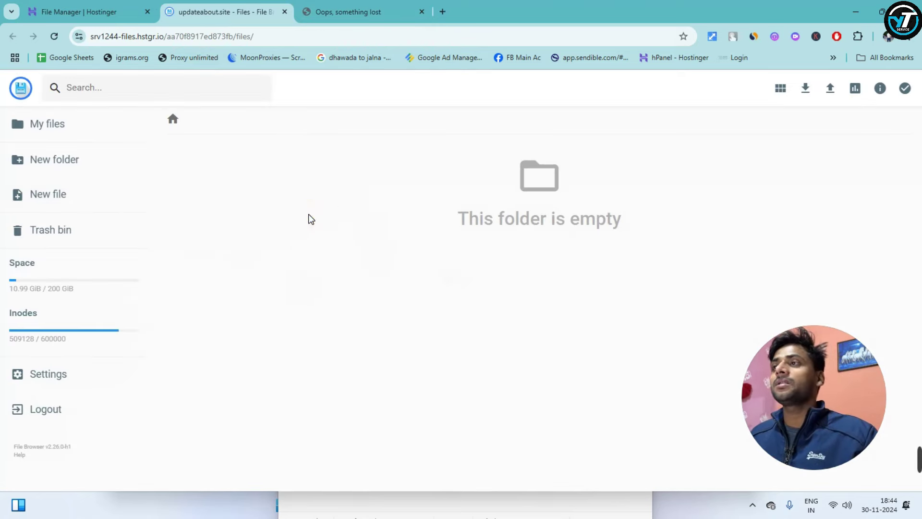
# Upload the zipped public_html ssggurukul.com file from D:\Website data to the root folder of updateabout.site.
pyautogui.click(830, 88)
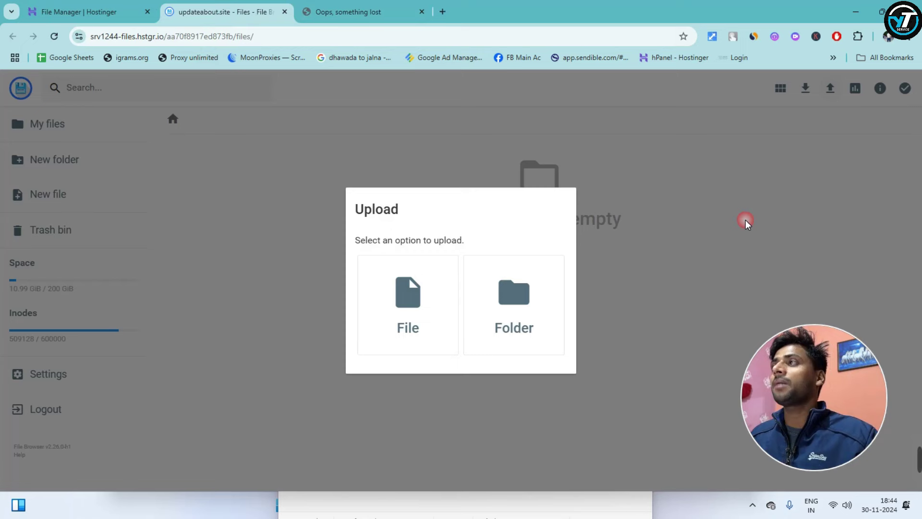
pyautogui.click(430, 295)
pyautogui.click(295, 104)
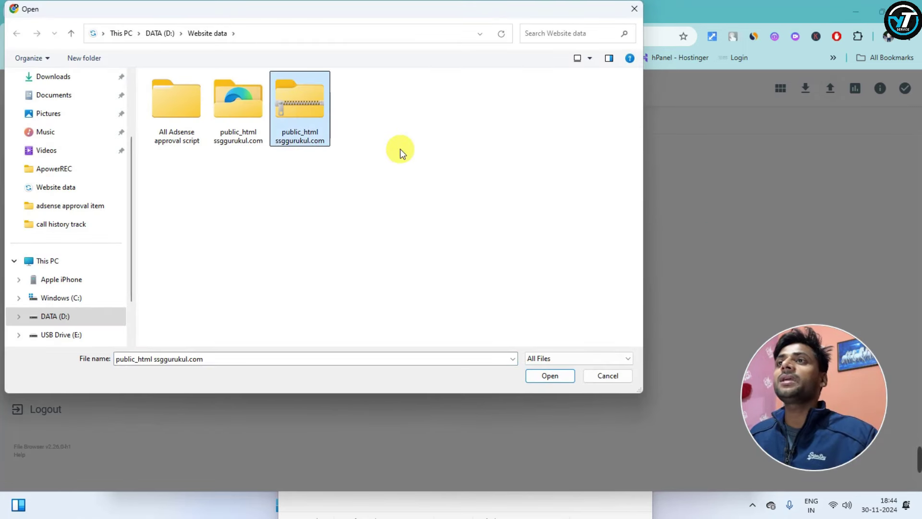
pyautogui.click(247, 139)
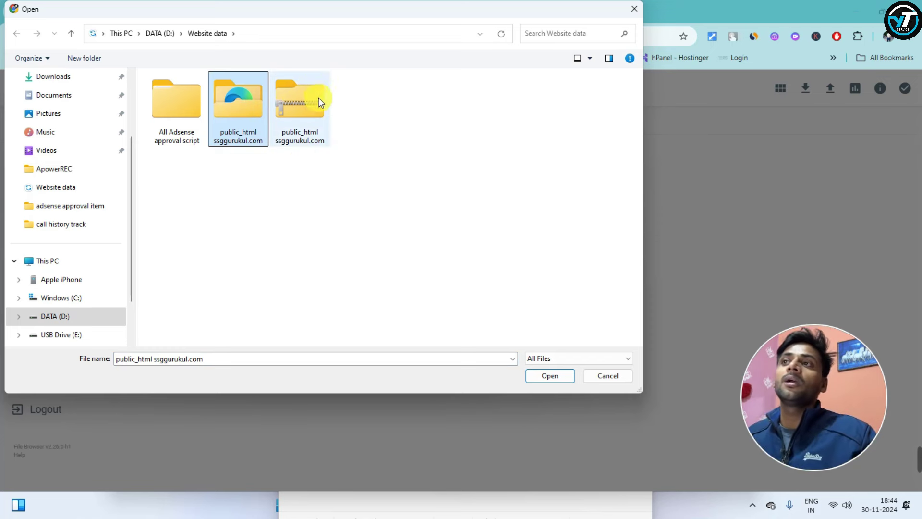
pyautogui.click(379, 124)
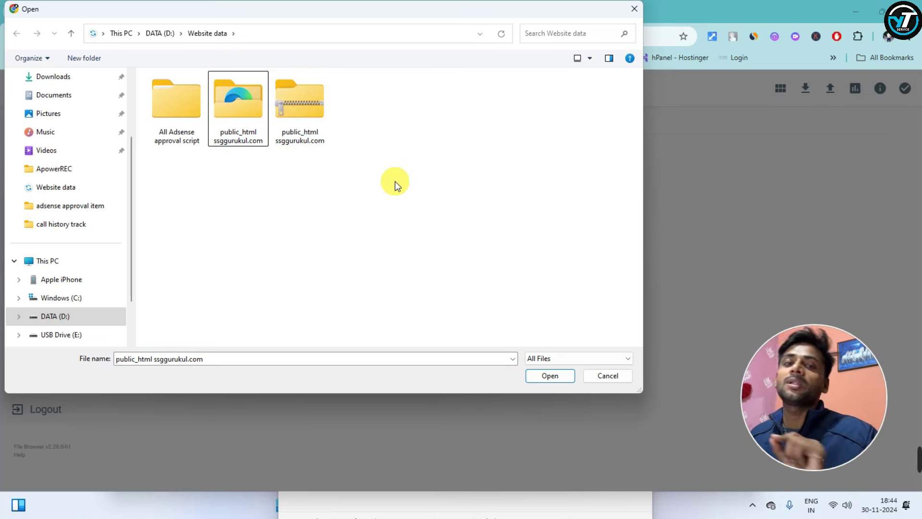
pyautogui.click(296, 111)
pyautogui.moveTo(364, 114); pyautogui.dragTo(412, 113)
pyautogui.click(332, 110)
pyautogui.click(321, 113)
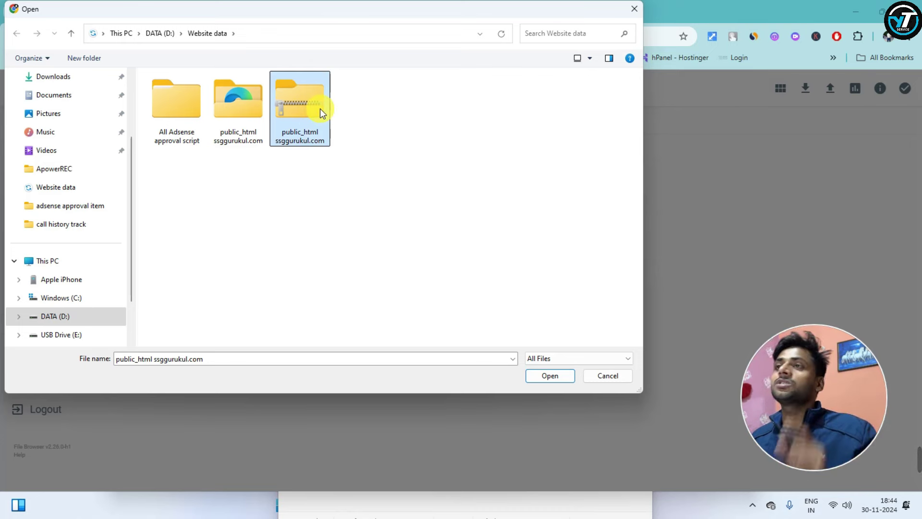
pyautogui.doubleClick(320, 108)
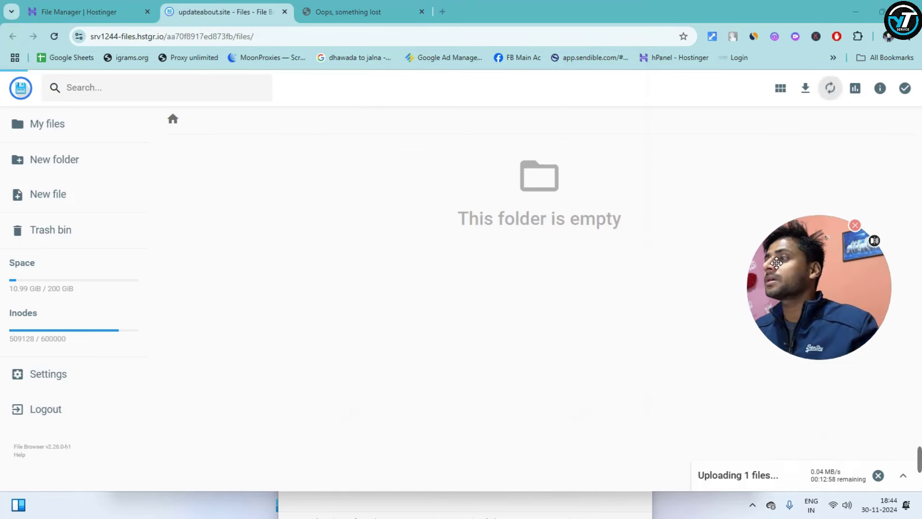
pyautogui.click(903, 475)
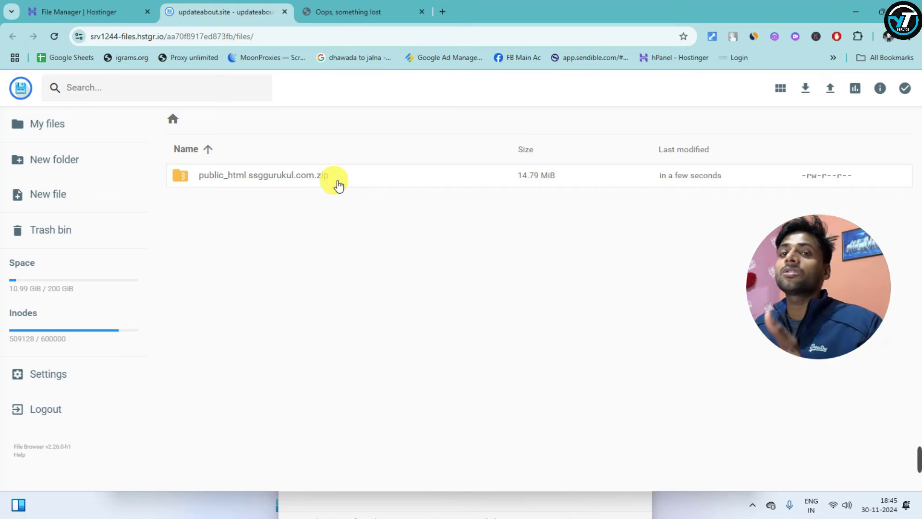
# Extract public_html ssggurukul.com.zip with "." as the folder name and check the contents of the extracted folder.
pyautogui.click(205, 186)
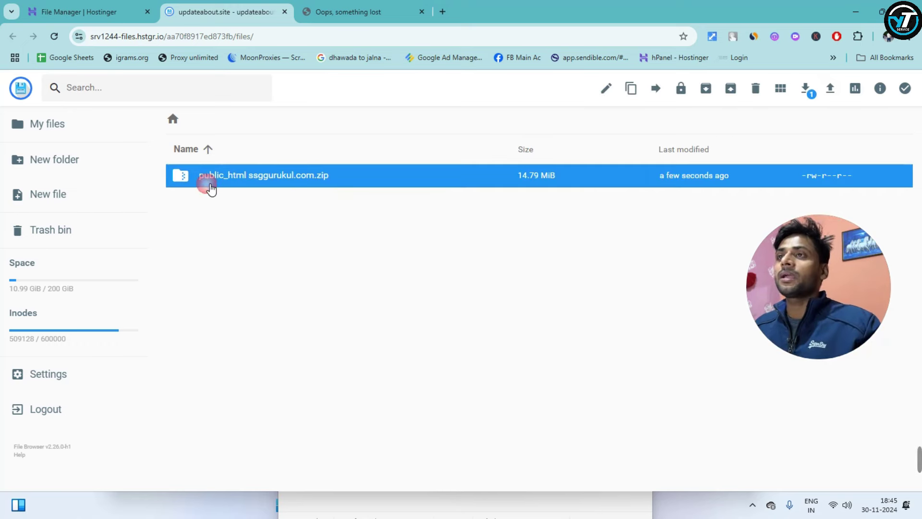
pyautogui.rightClick(275, 177)
pyautogui.click(336, 346)
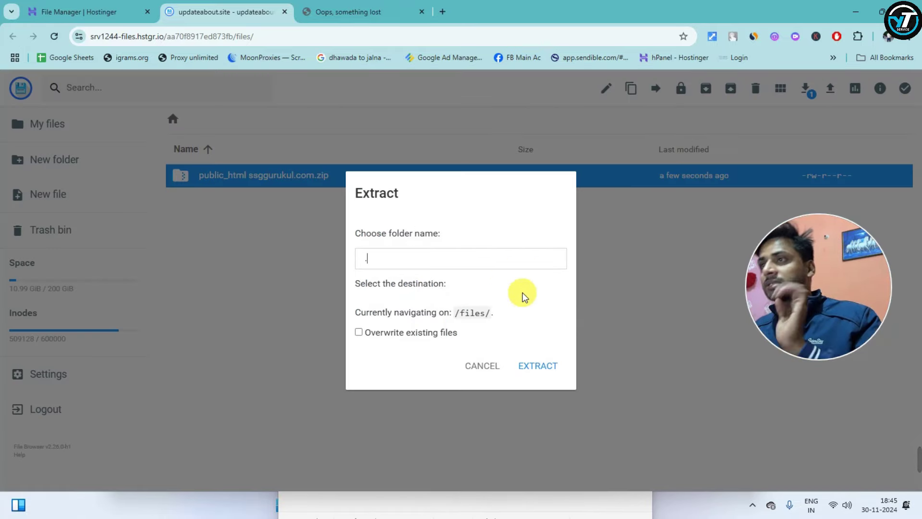
pyautogui.click(536, 353)
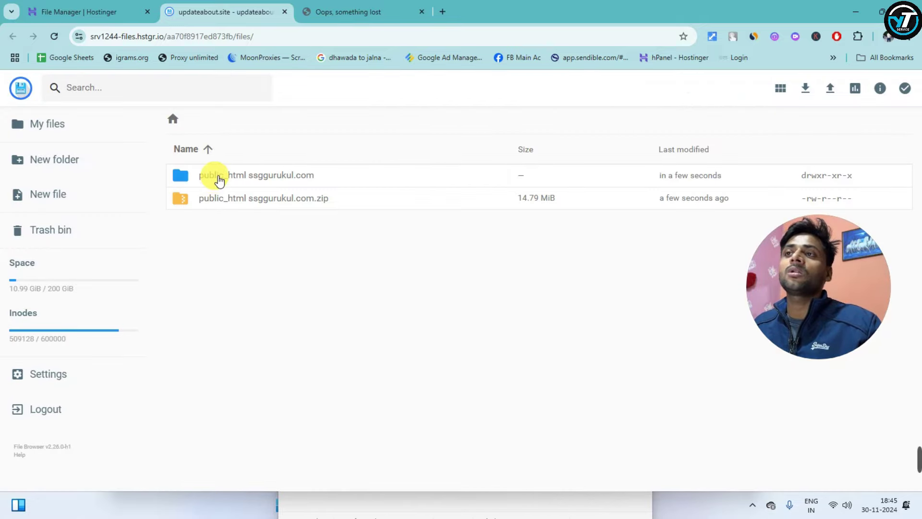
pyautogui.doubleClick(219, 181)
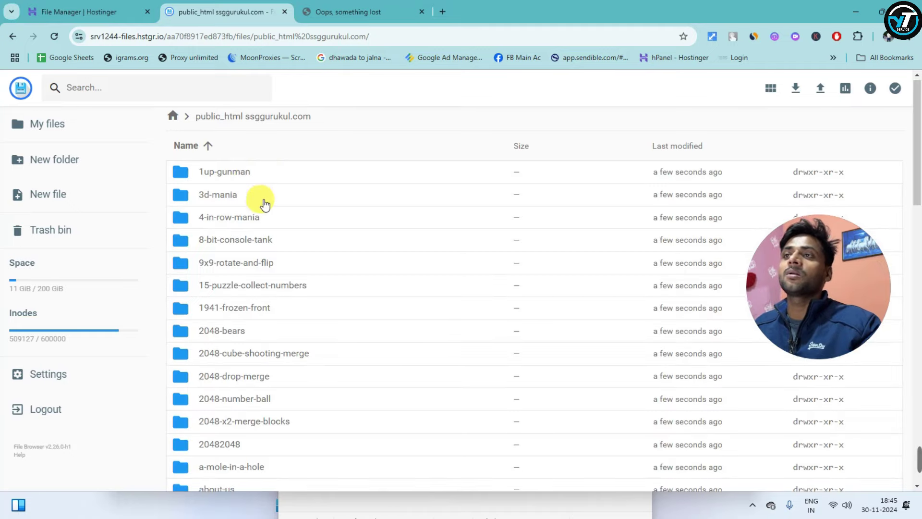
pyautogui.scroll(-12, 264, 204)
pyautogui.scroll(10, 237, 149)
pyautogui.scroll(3, 208, 174)
pyautogui.click(175, 121)
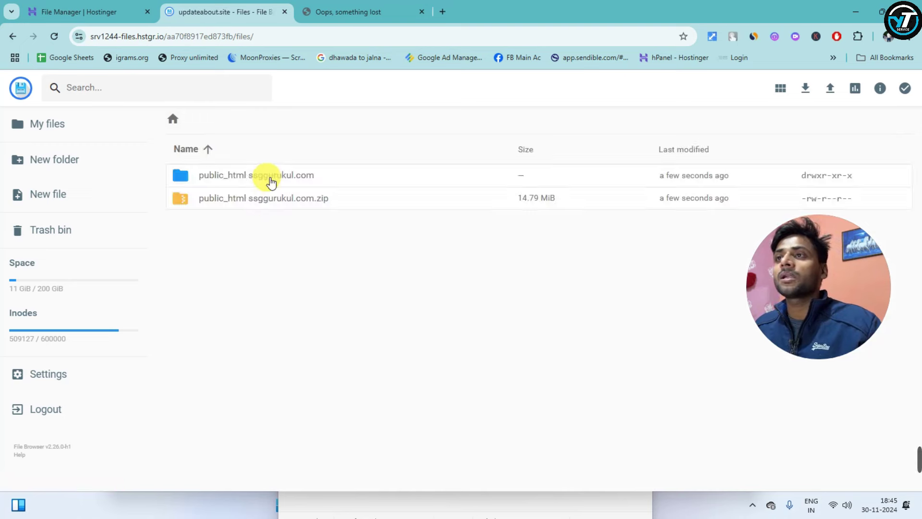
# Rename the extracted public_html ssggurukul.com folder as public_html.
pyautogui.click(309, 176)
pyautogui.rightClick(309, 176)
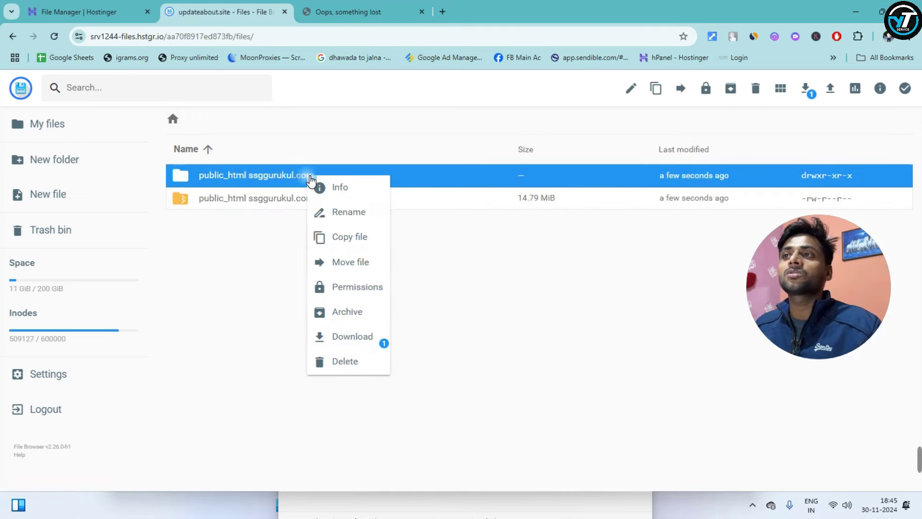
pyautogui.click(350, 212)
pyautogui.click(421, 291)
pyautogui.moveTo(412, 297)
pyautogui.mouseDown()
pyautogui.moveTo(500, 301)
pyautogui.moveTo(423, 297)
pyautogui.mouseUp()
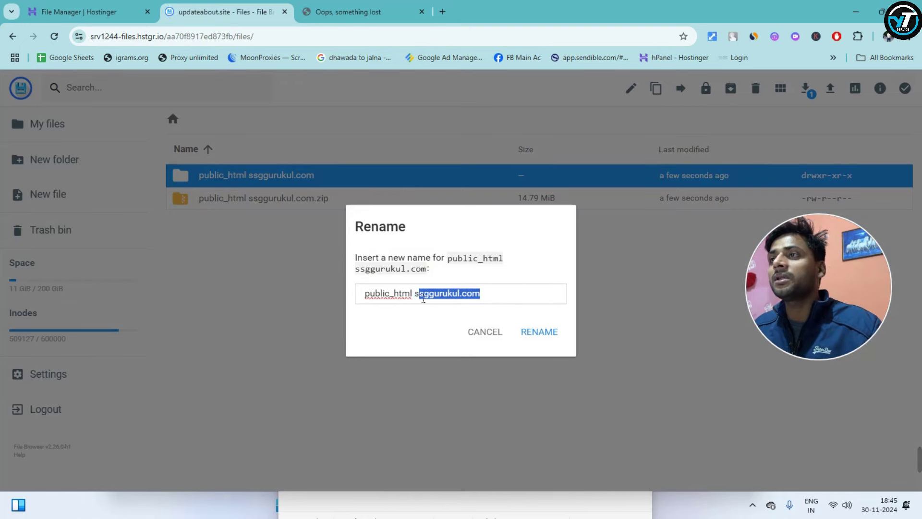
pyautogui.press('BackSpace')
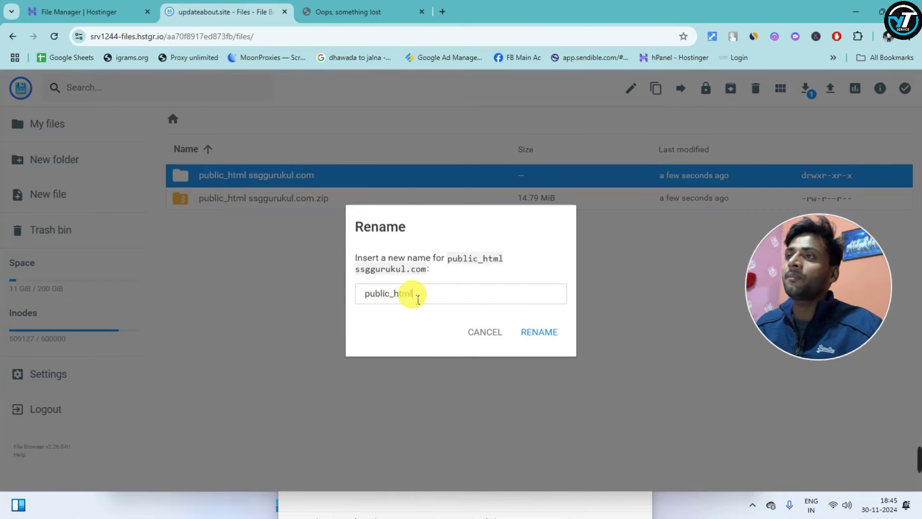
pyautogui.press('Return')
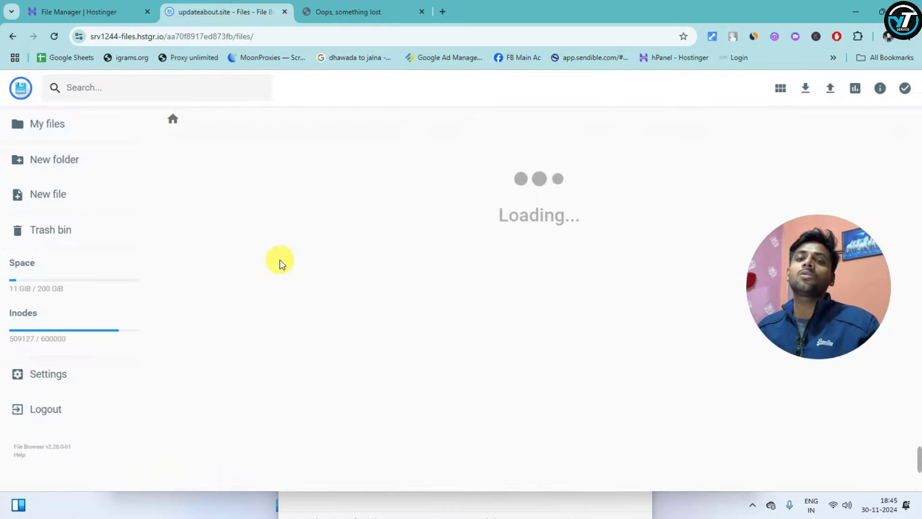
# Delete public_html ssggurukul.com.zip from the server immediately, skipping the trash bin.
pyautogui.click(274, 201)
pyautogui.press('Delete')
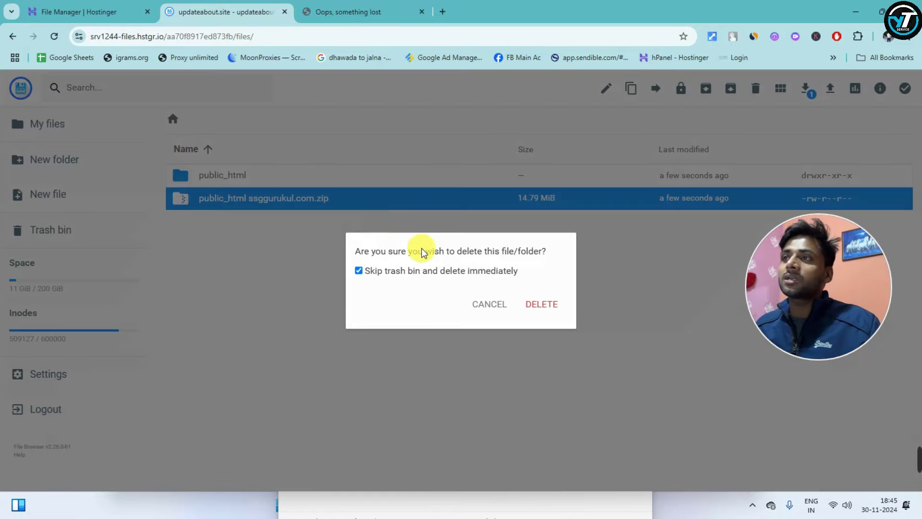
pyautogui.click(560, 305)
# Reload updateabout.site and look through the games on its home page.
pyautogui.click(337, 12)
pyautogui.click(334, 36)
pyautogui.press('Return')
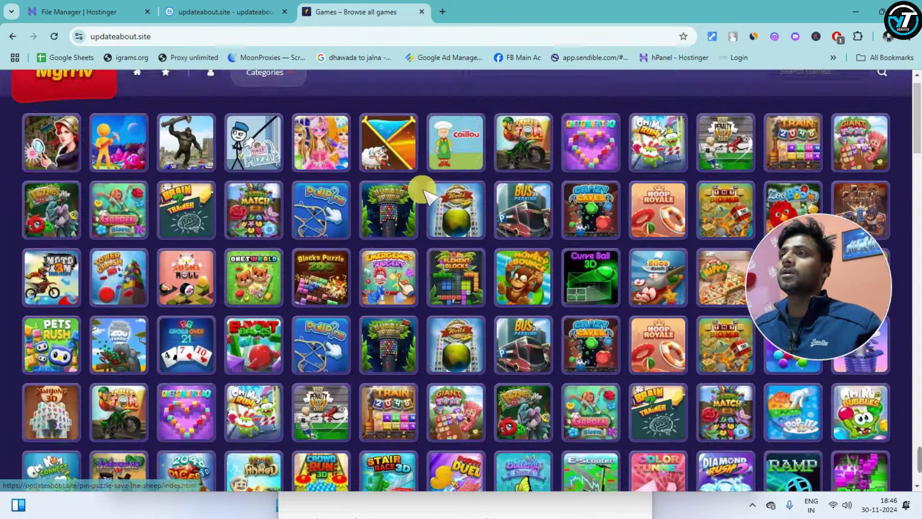
pyautogui.scroll(-3, 422, 187)
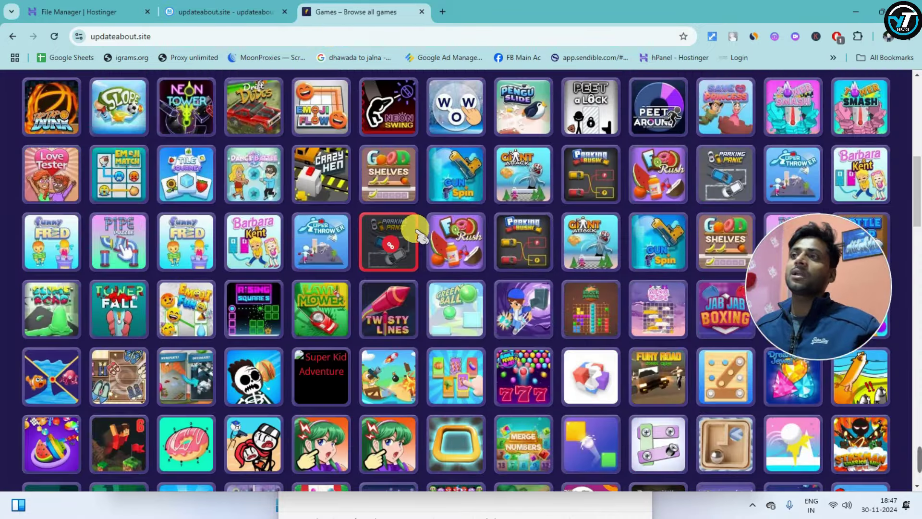
pyautogui.scroll(-20, 416, 233)
pyautogui.scroll(-5, 528, 255)
pyautogui.scroll(20, 486, 243)
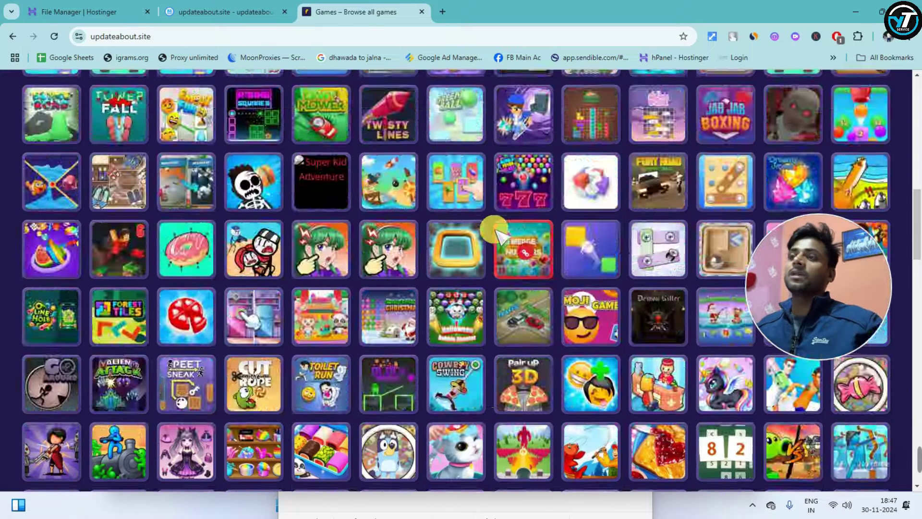
pyautogui.scroll(5, 495, 226)
pyautogui.scroll(10, 240, 153)
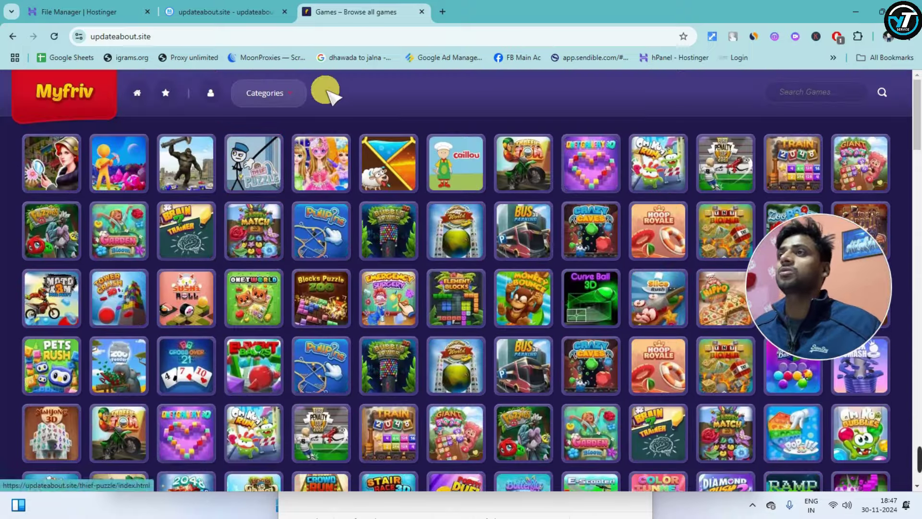
# Open index.html from the public_html folder on the server for editing.
pyautogui.click(198, 13)
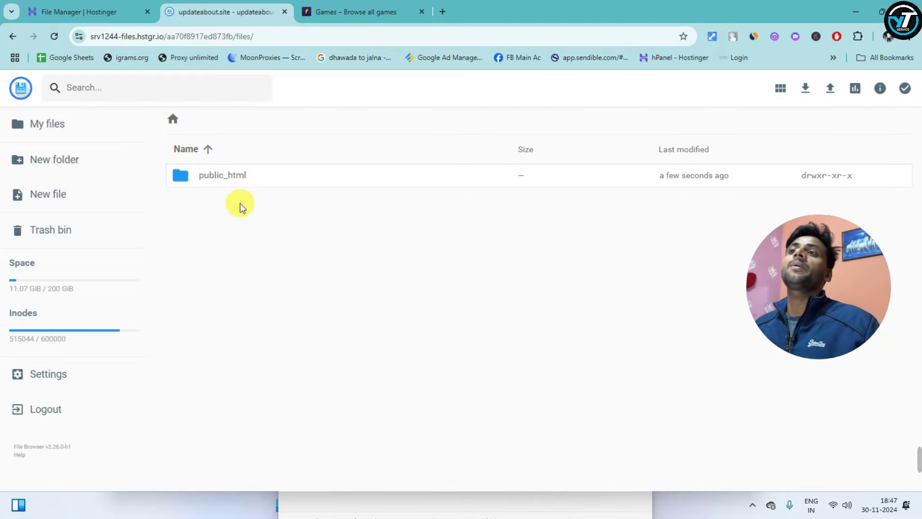
pyautogui.doubleClick(237, 179)
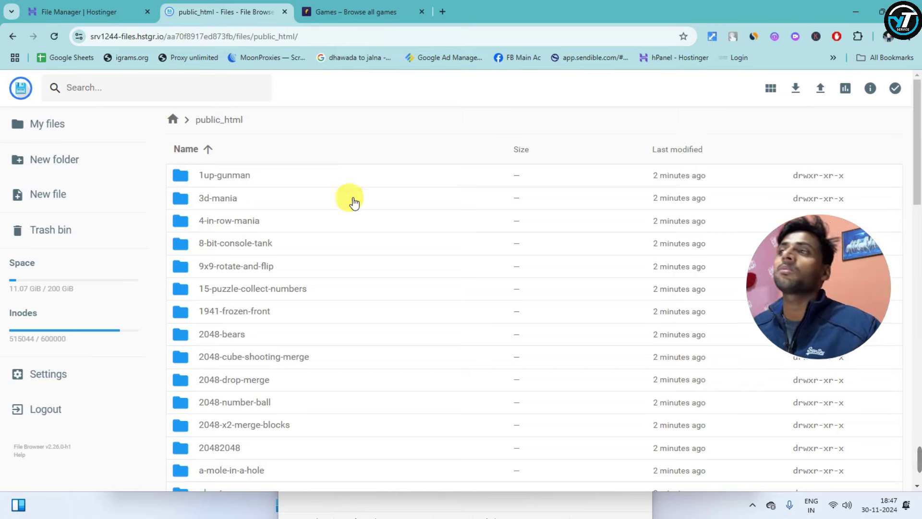
pyautogui.moveTo(921, 110); pyautogui.dragTo(920, 259)
pyautogui.scroll(-7, 418, 210)
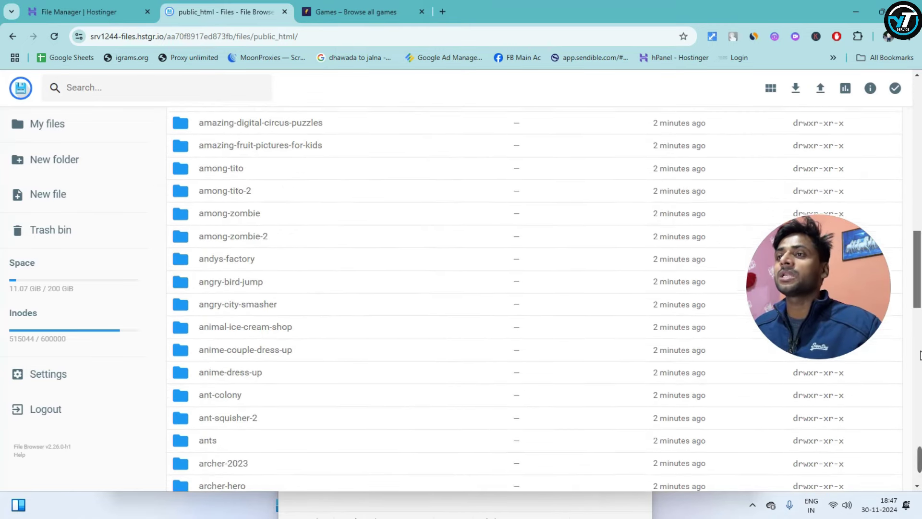
pyautogui.scroll(-20, 418, 210)
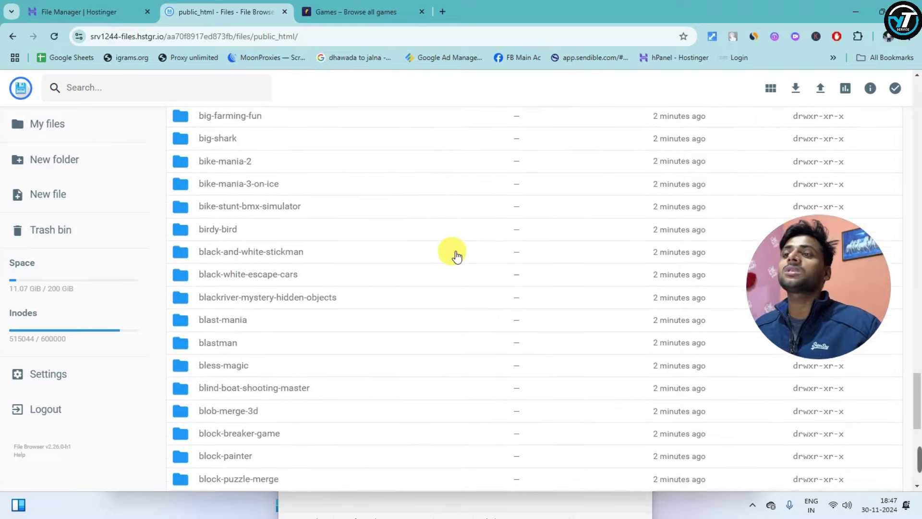
pyautogui.scroll(-20, 461, 249)
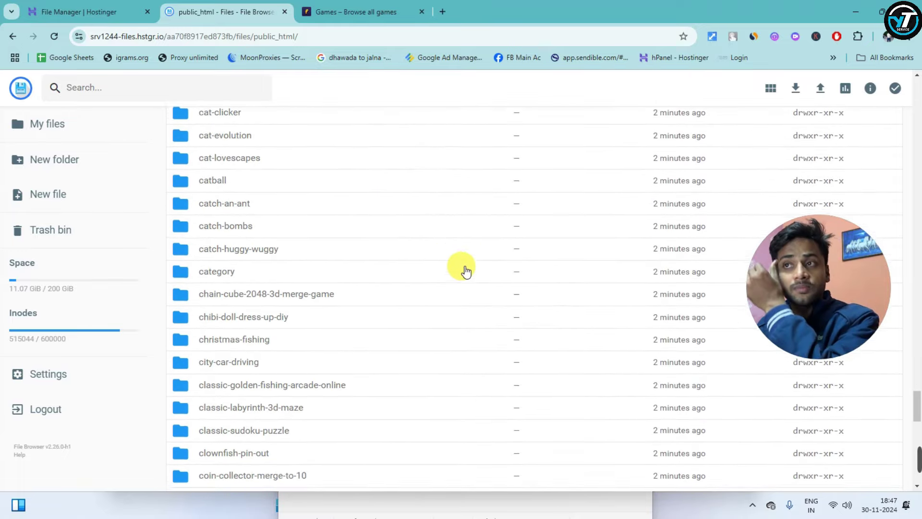
pyautogui.scroll(-20, 451, 273)
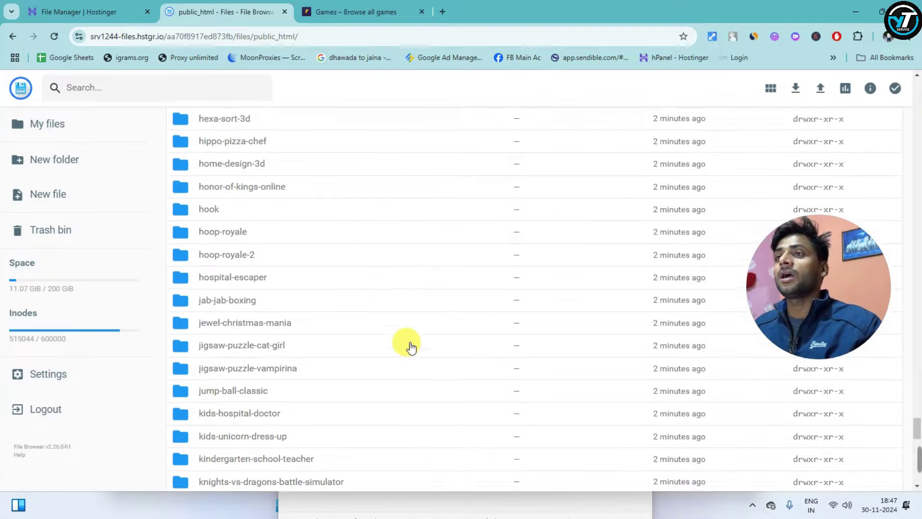
pyautogui.scroll(-20, 410, 364)
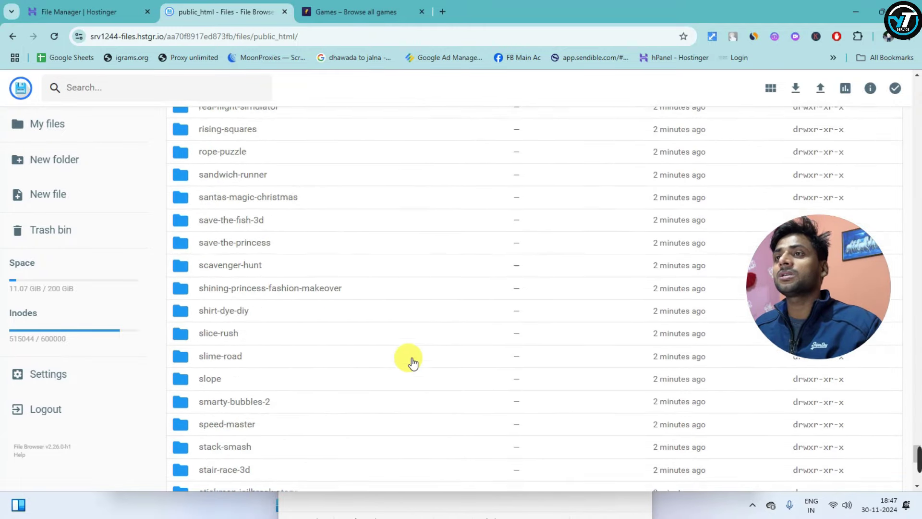
pyautogui.scroll(-20, 412, 358)
pyautogui.scroll(5, 408, 344)
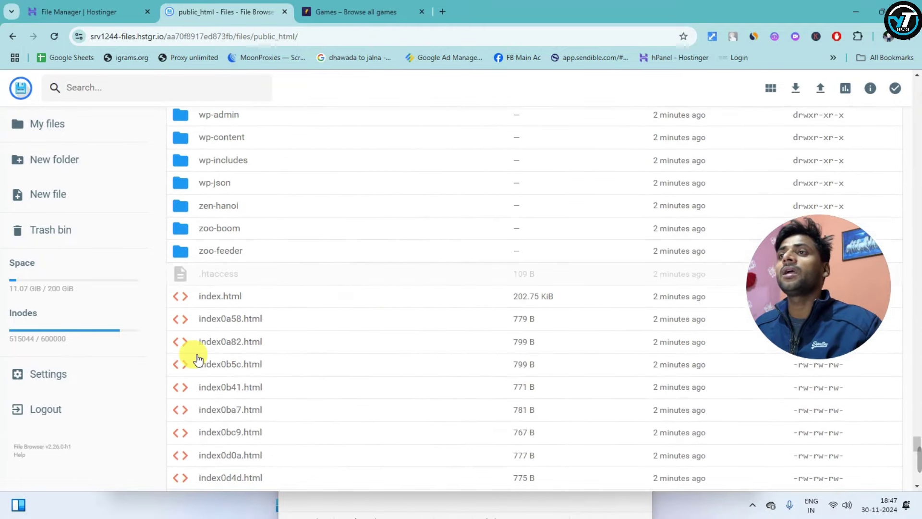
pyautogui.click(252, 306)
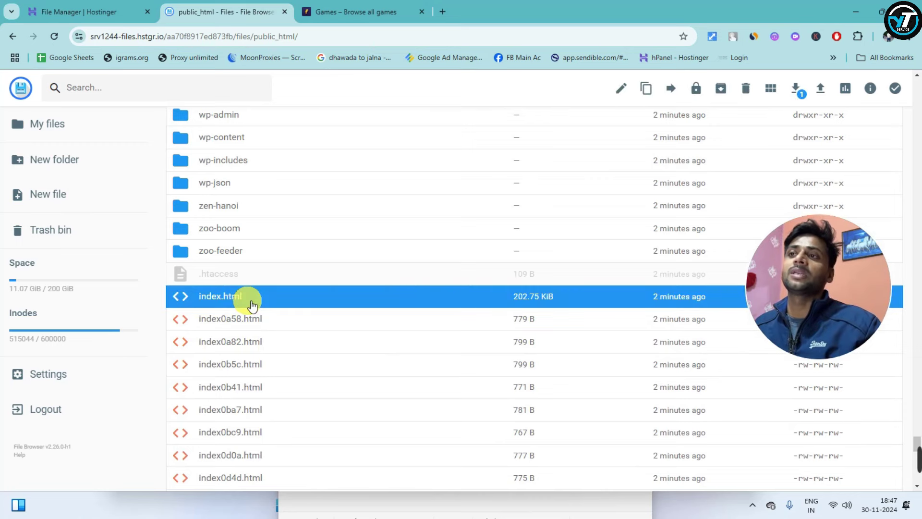
pyautogui.rightClick(228, 295)
pyautogui.click(261, 330)
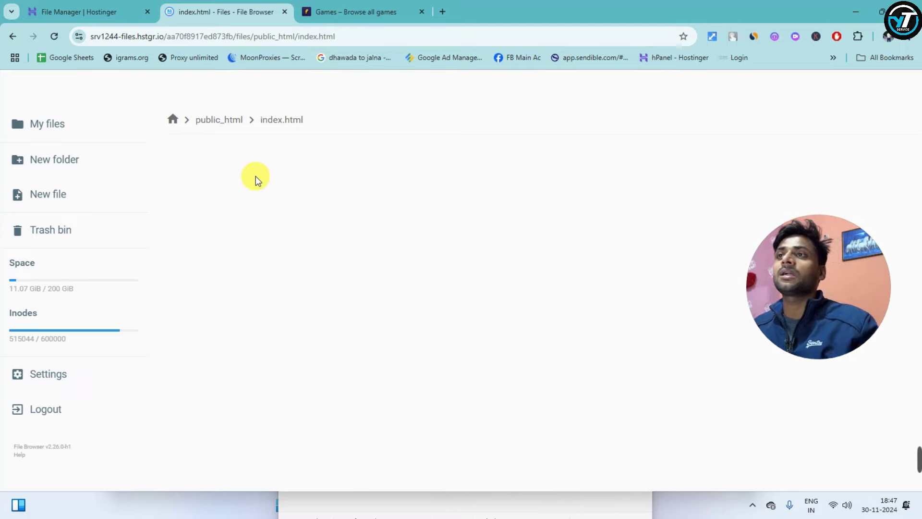
# Examine the google-site-verification meta tag, the Google tag (gtag.js) and the adsbygoogle script in the head of index.html.
pyautogui.tripleClick(57, 198)
pyautogui.click(404, 198)
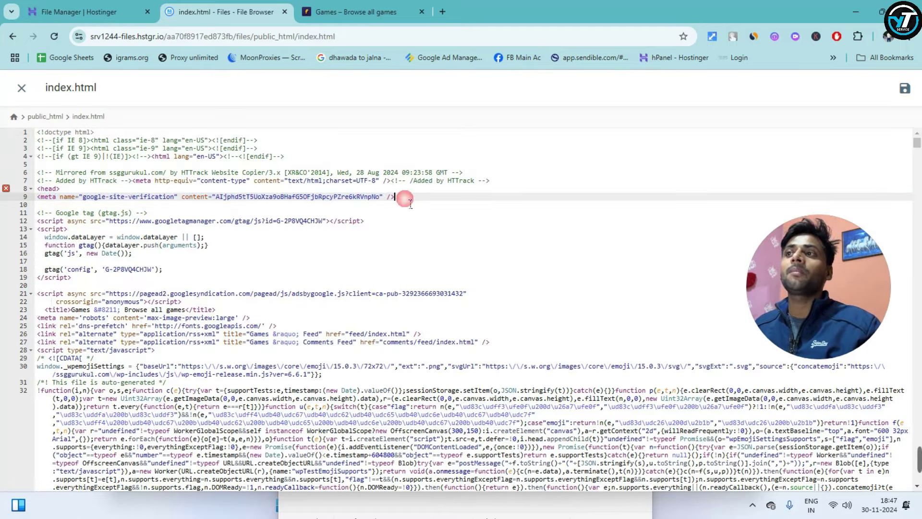
pyautogui.moveTo(394, 197); pyautogui.dragTo(118, 281)
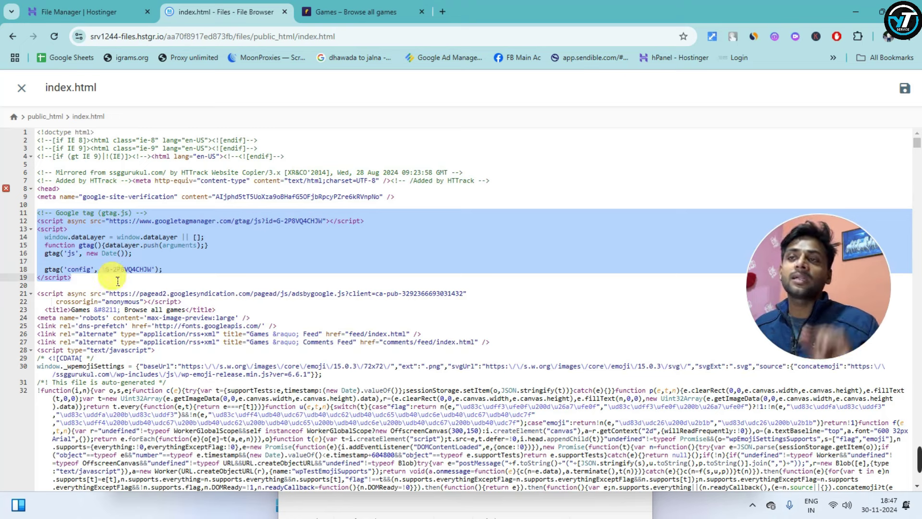
pyautogui.click(121, 269)
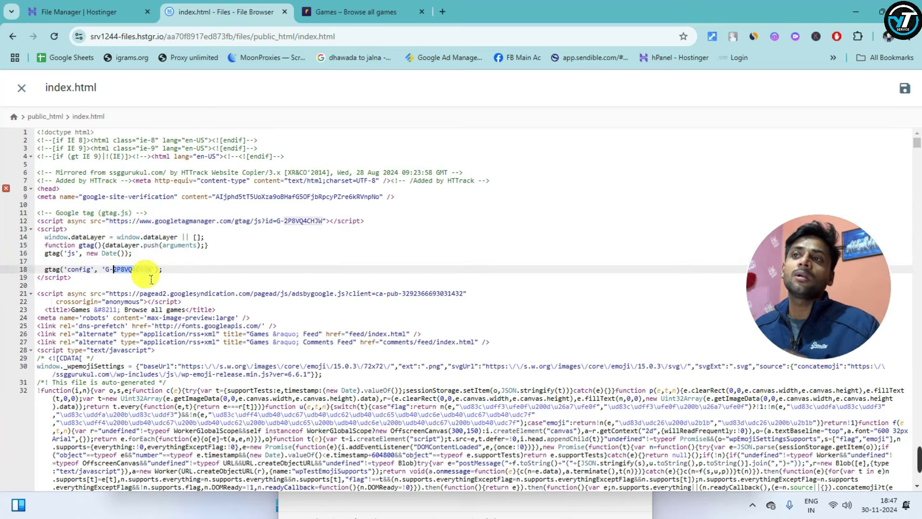
pyautogui.moveTo(152, 278); pyautogui.dragTo(152, 271)
pyautogui.moveTo(44, 218); pyautogui.dragTo(206, 306)
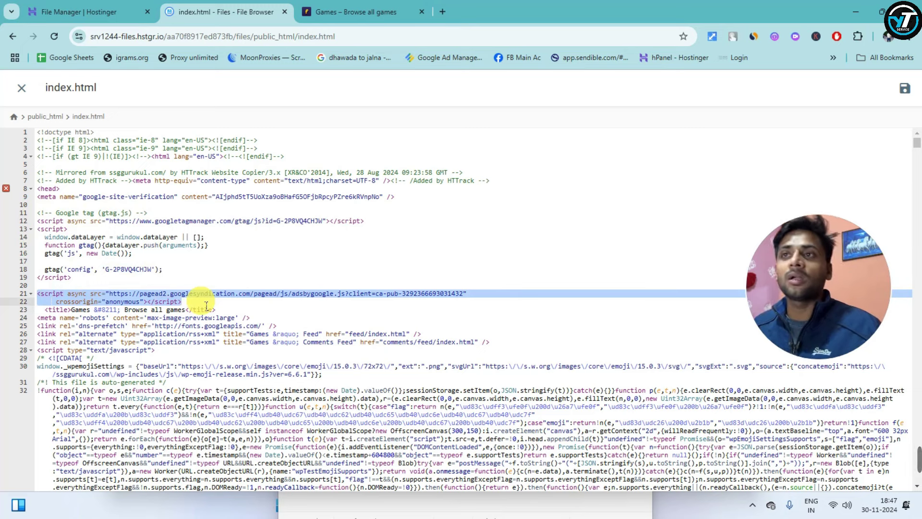
pyautogui.moveTo(191, 302); pyautogui.dragTo(43, 200)
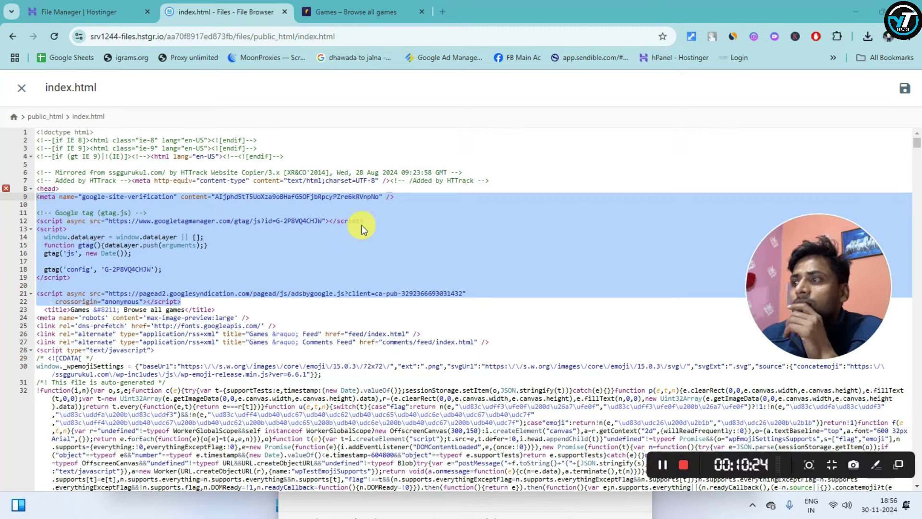
pyautogui.click(452, 166)
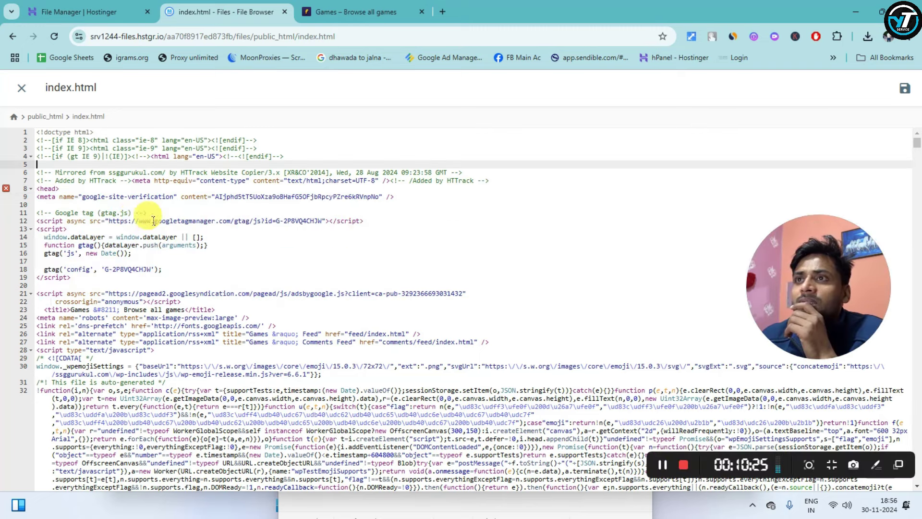
# Open the Terms Of Service page from the footer of updateabout.site and read through its text.
pyautogui.click(342, 10)
pyautogui.scroll(1, 227, 154)
pyautogui.scroll(-2, 571, 272)
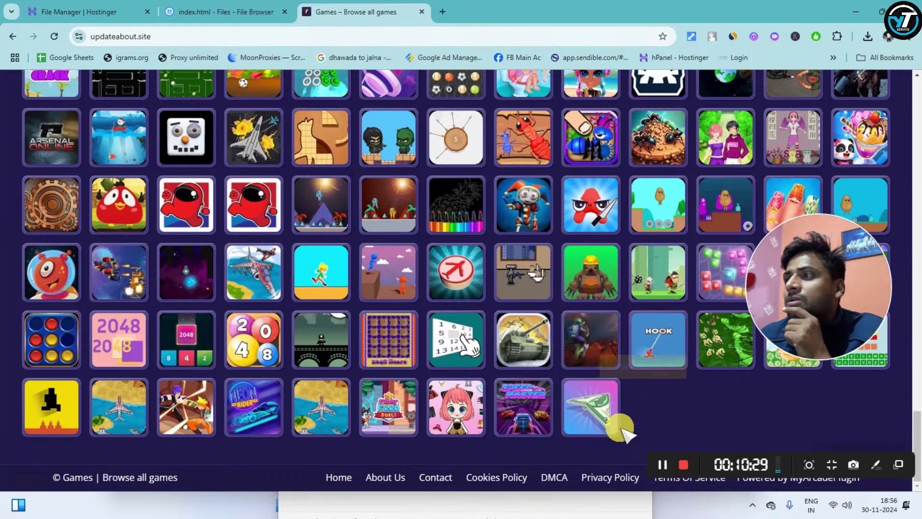
pyautogui.click(704, 477)
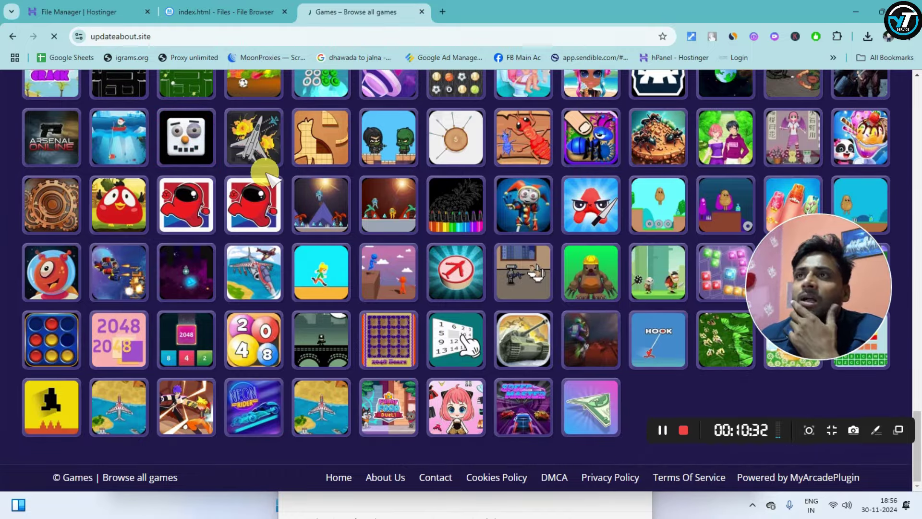
pyautogui.scroll(-1, 112, 295)
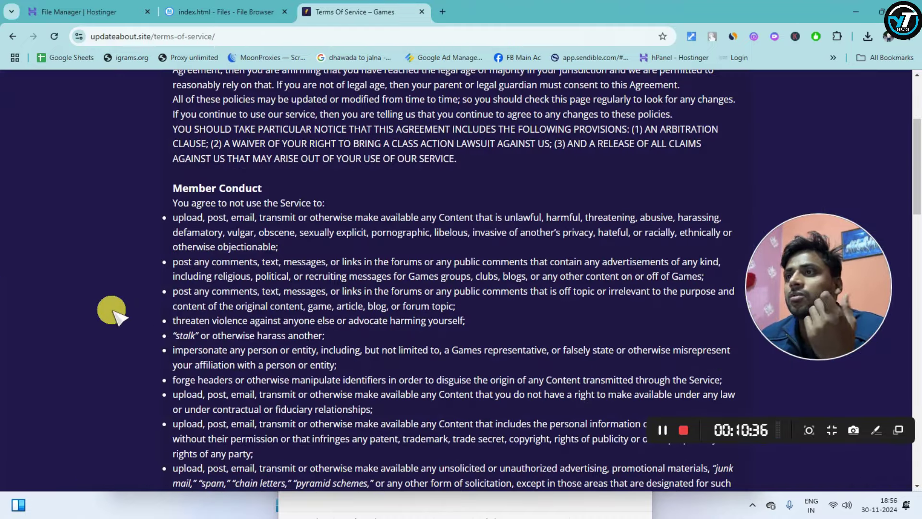
pyautogui.scroll(-7, 181, 288)
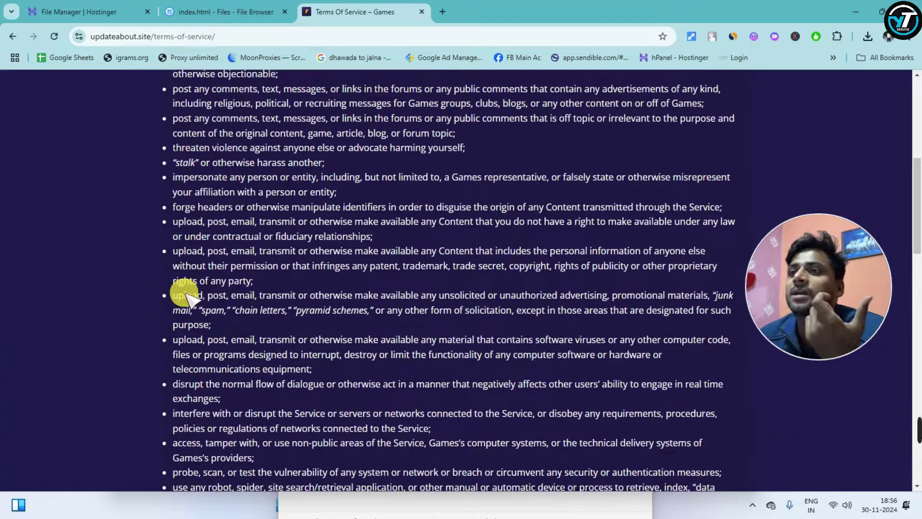
pyautogui.scroll(-20, 211, 296)
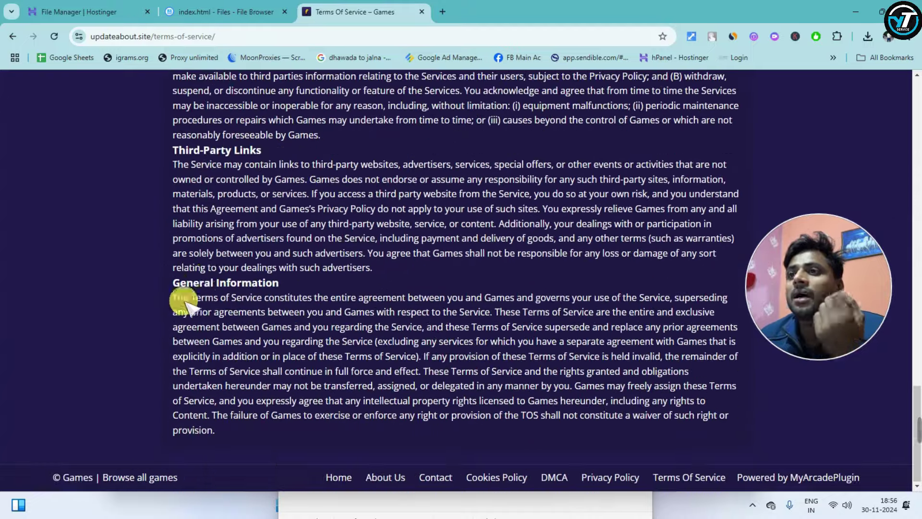
pyautogui.scroll(15, 219, 283)
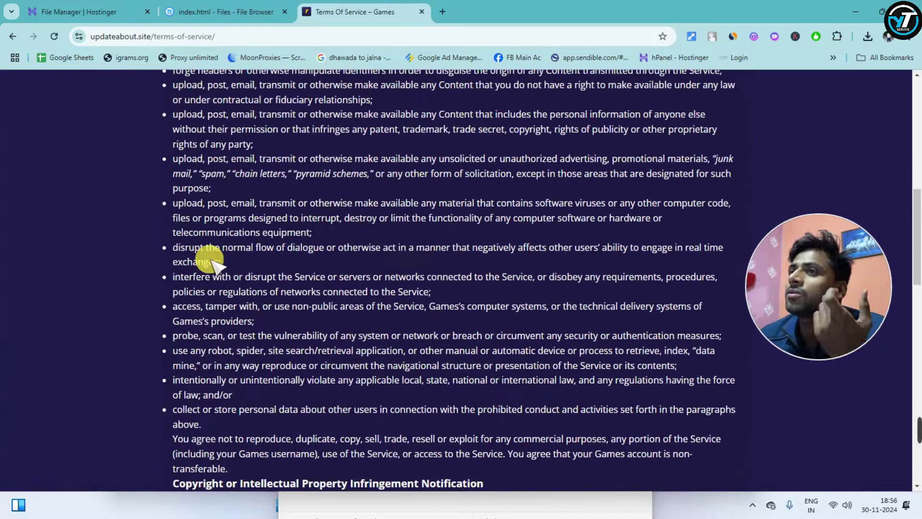
pyautogui.scroll(1, 218, 269)
pyautogui.scroll(2, 216, 288)
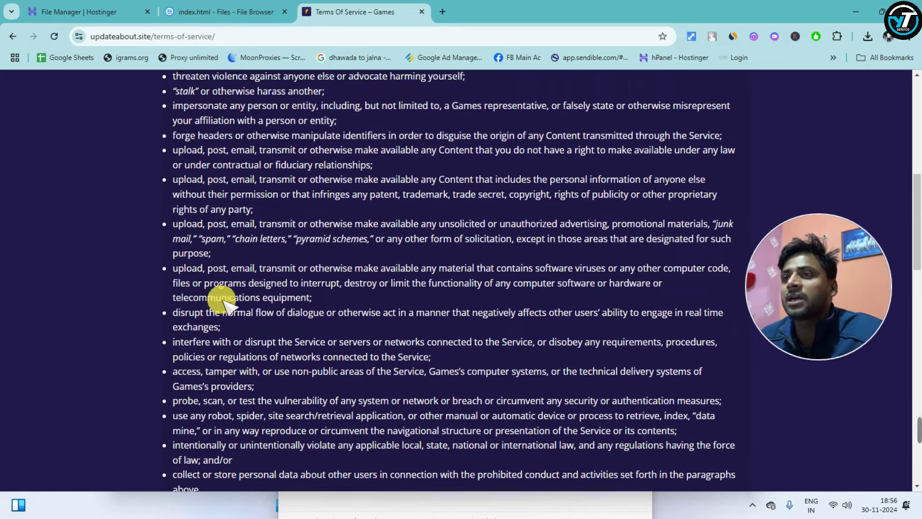
pyautogui.scroll(-4, 206, 303)
pyautogui.scroll(-2, 253, 307)
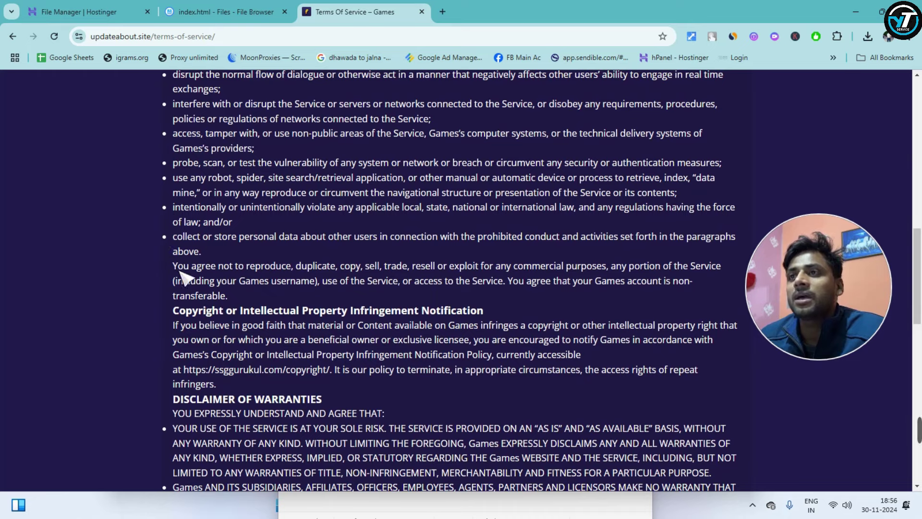
# Search the Terms Of Service page for "ssgguru" and highlight the old domain's copyright link.
pyautogui.hotkey('ctrl', 'f')
pyautogui.write('ss')
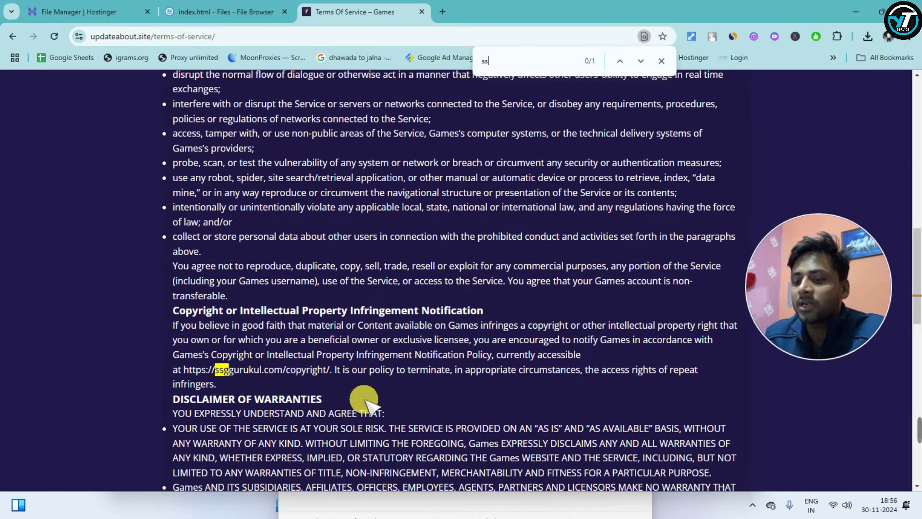
pyautogui.write('gguru')
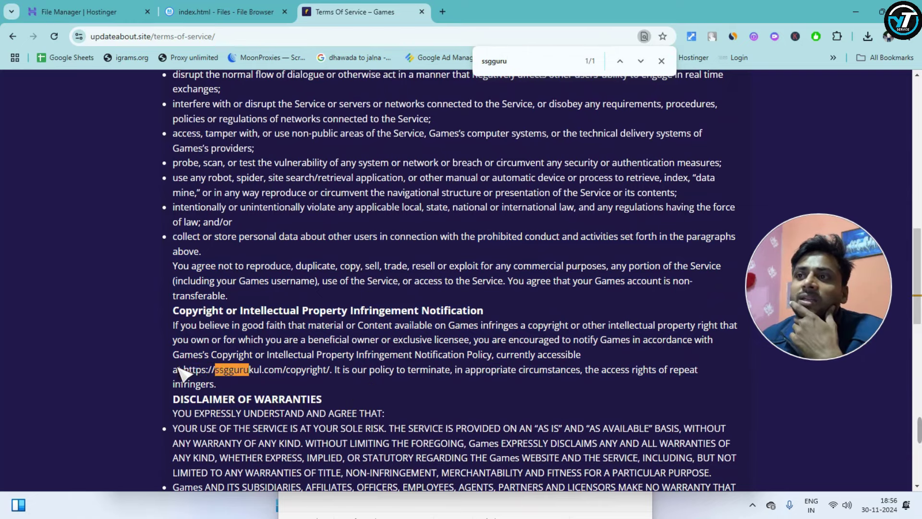
pyautogui.moveTo(178, 369); pyautogui.dragTo(288, 374)
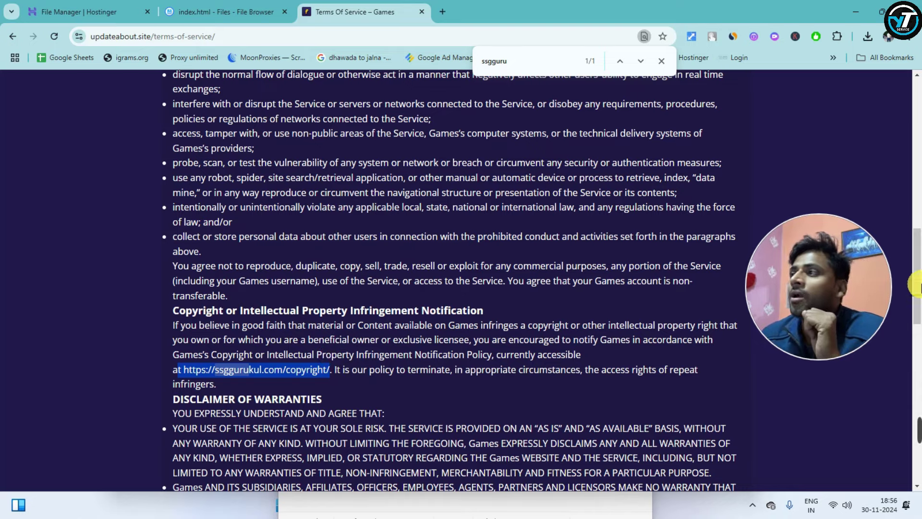
# Open the site's Privacy Policy page, search it for "ssgguru" and look through it to the footer.
pyautogui.scroll(-20, 915, 283)
pyautogui.scroll(-6, 603, 448)
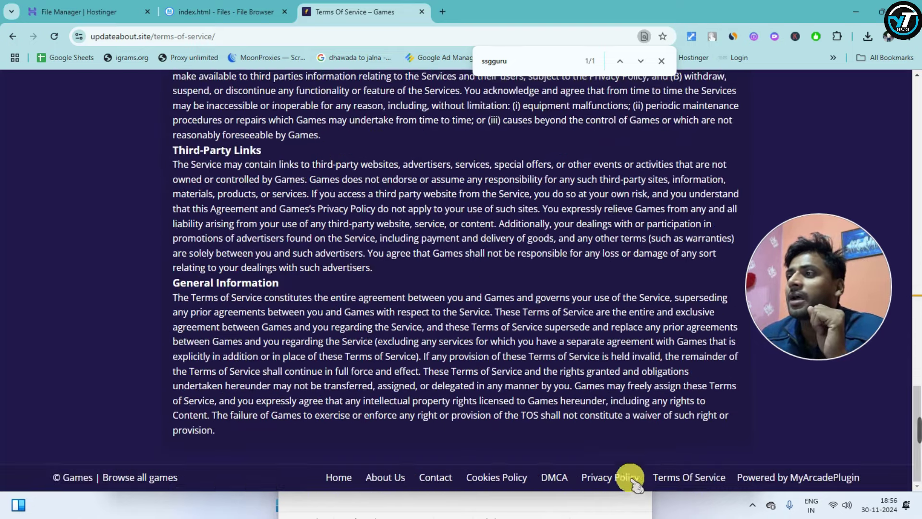
pyautogui.click(603, 480)
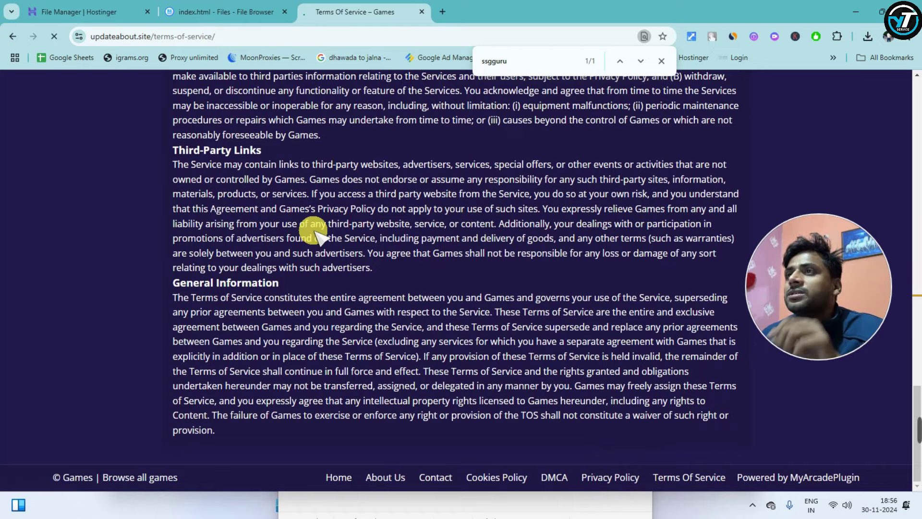
pyautogui.hotkey('ctrl', 'f')
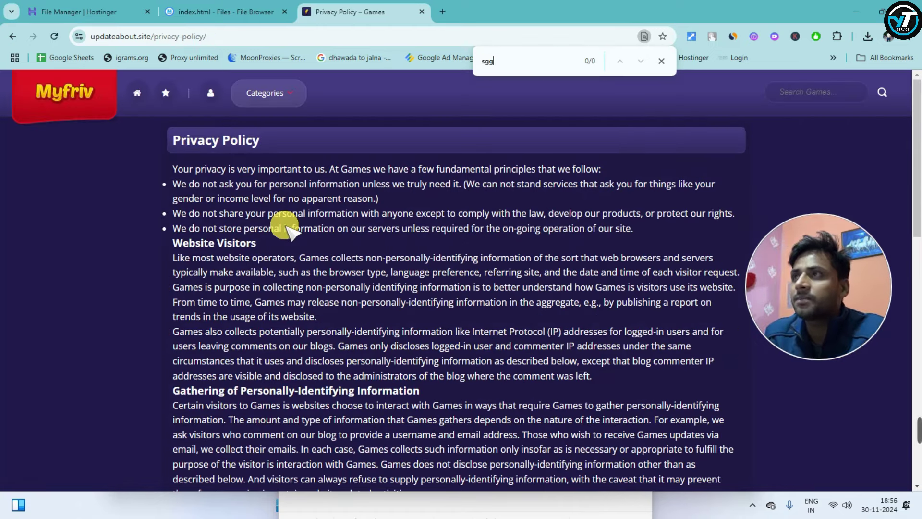
pyautogui.write('ssg')
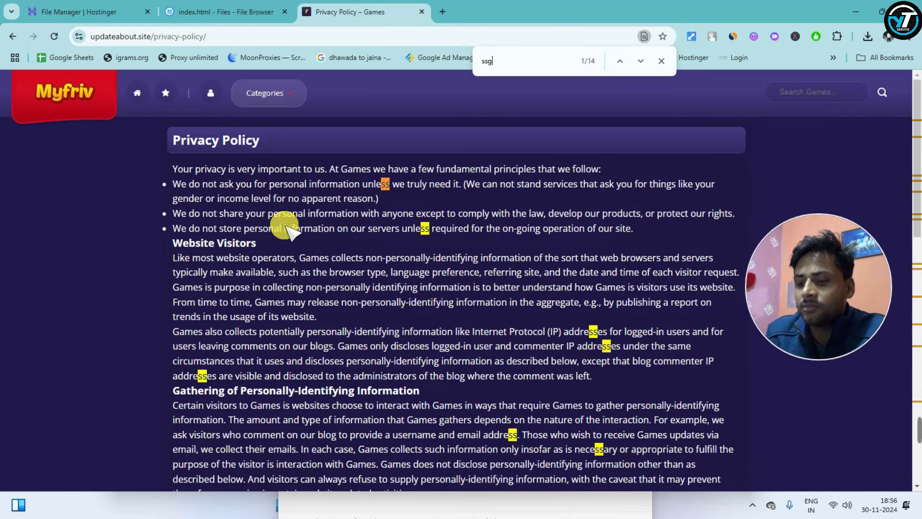
pyautogui.write('guru')
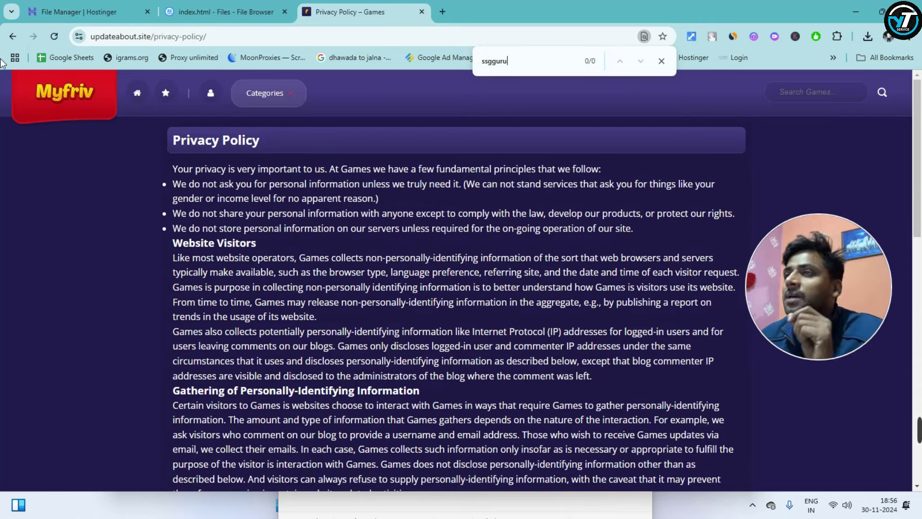
pyautogui.scroll(-15, 336, 288)
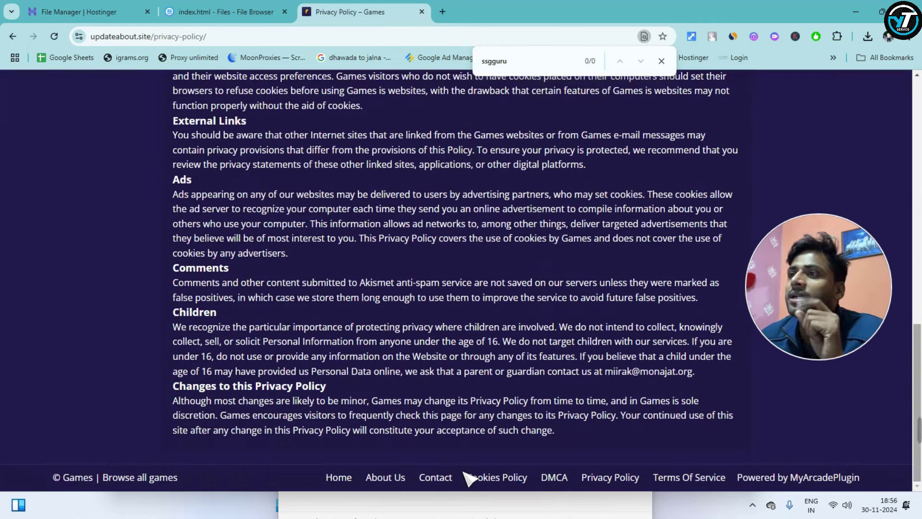
# Return to index.html in the file browser and review the code from the site-verification tag through the adsbygoogle script.
pyautogui.click(216, 11)
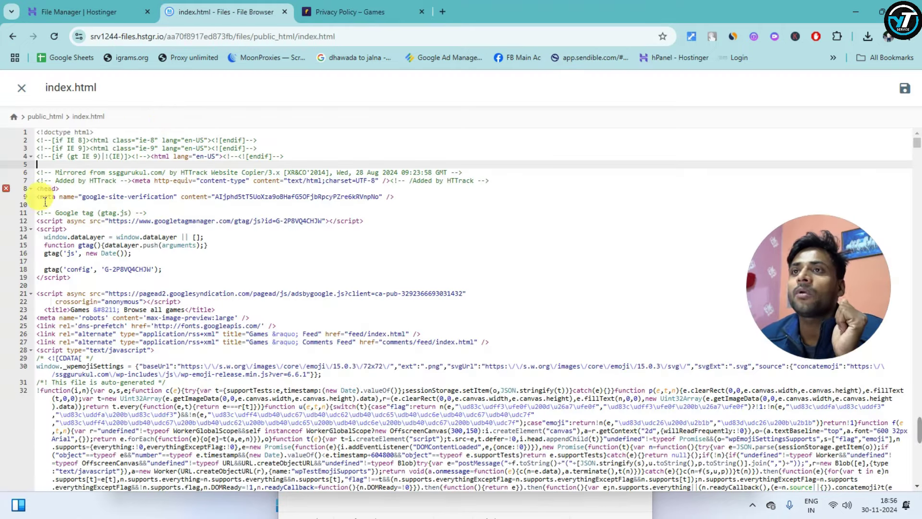
pyautogui.moveTo(37, 197); pyautogui.dragTo(274, 296)
pyautogui.click(72, 238)
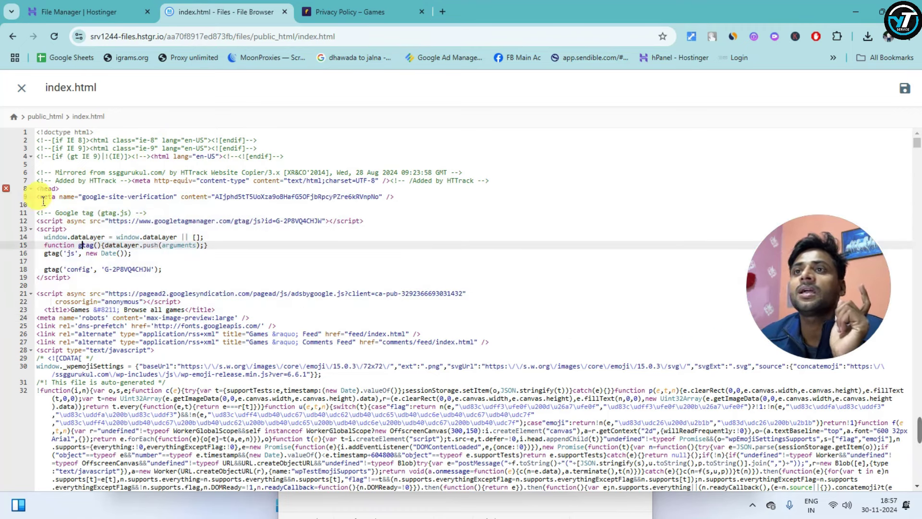
# Close index.html in the file browser and open the Terms Of Service page of updateabout.site.
pyautogui.click(77, 189)
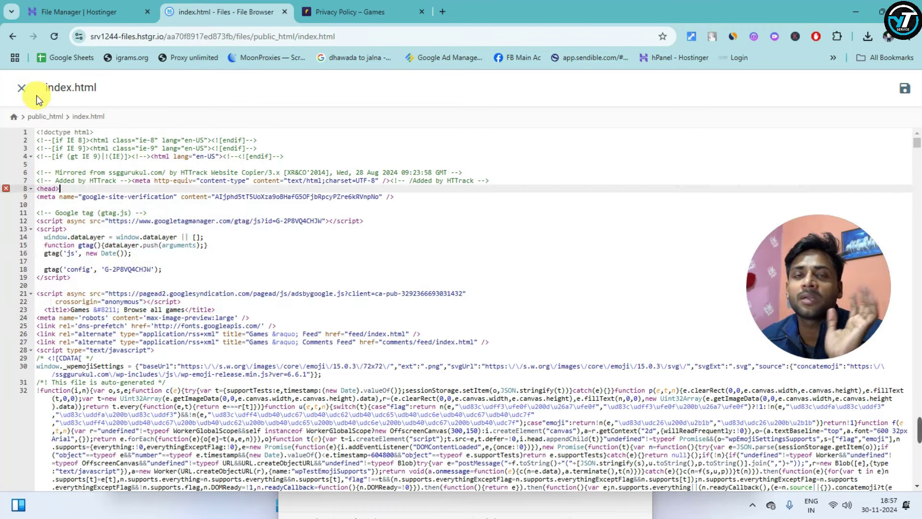
pyautogui.click(21, 88)
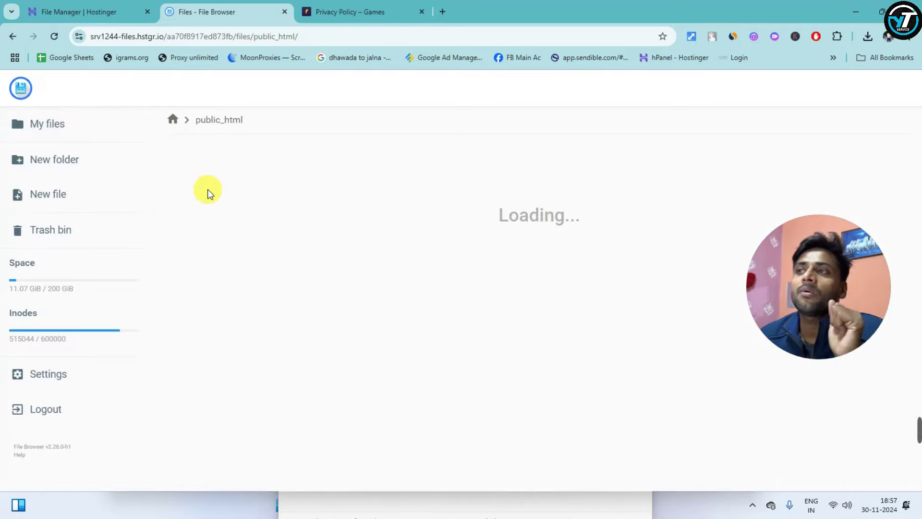
pyautogui.hotkey('ctrl', 'Tab')
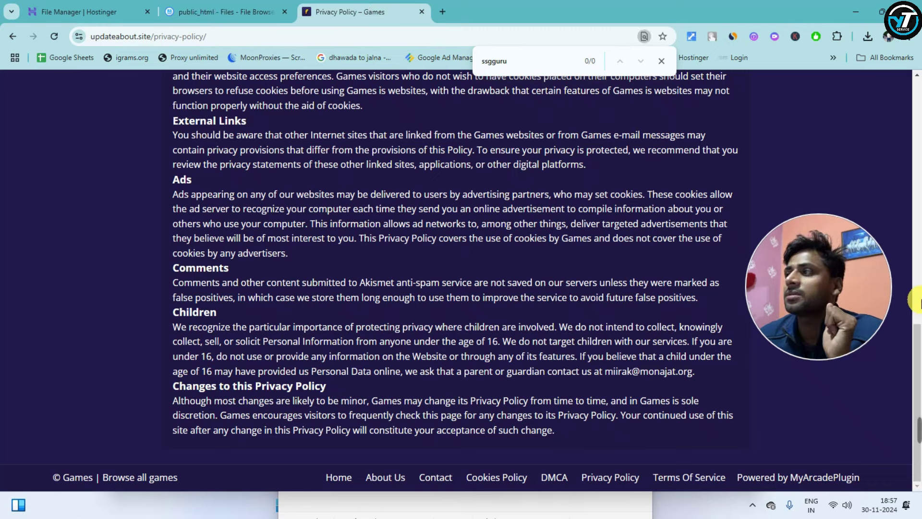
pyautogui.click(666, 477)
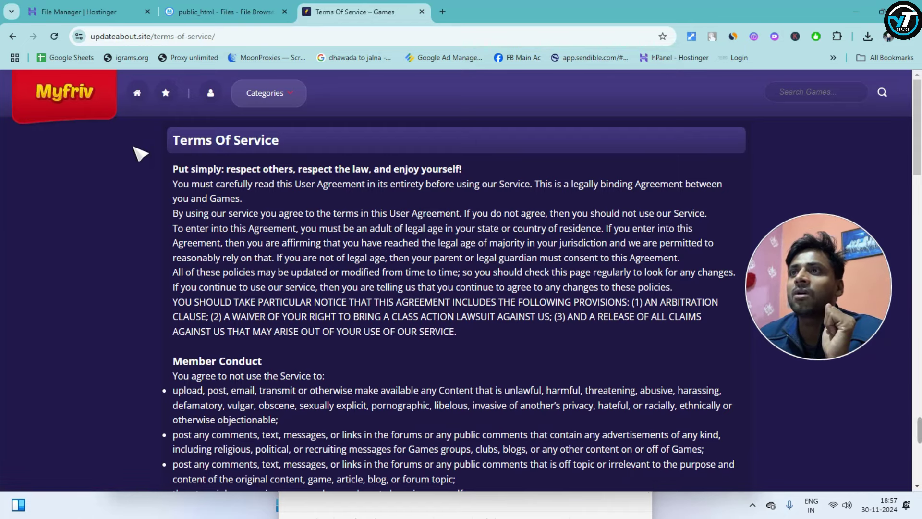
# Search the public_html files for "terms of service" and open the terms-of-service folder.
pyautogui.click(219, 11)
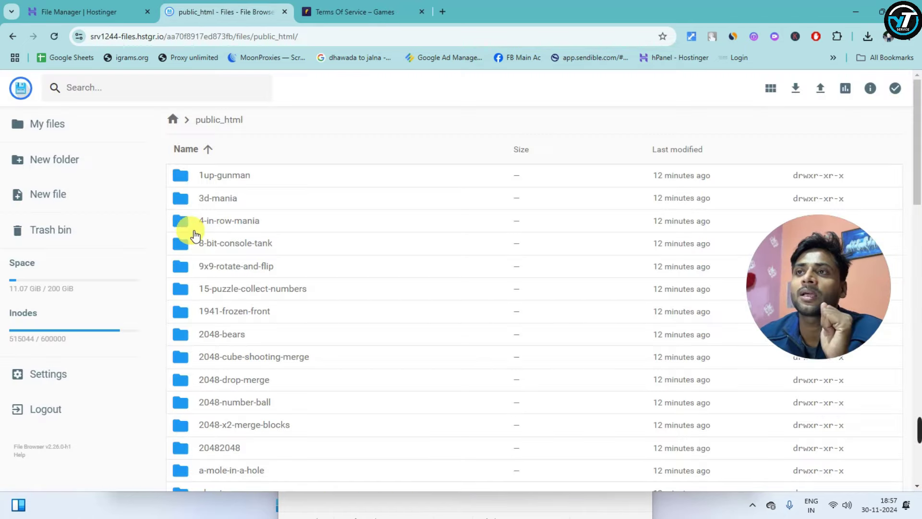
pyautogui.click(130, 88)
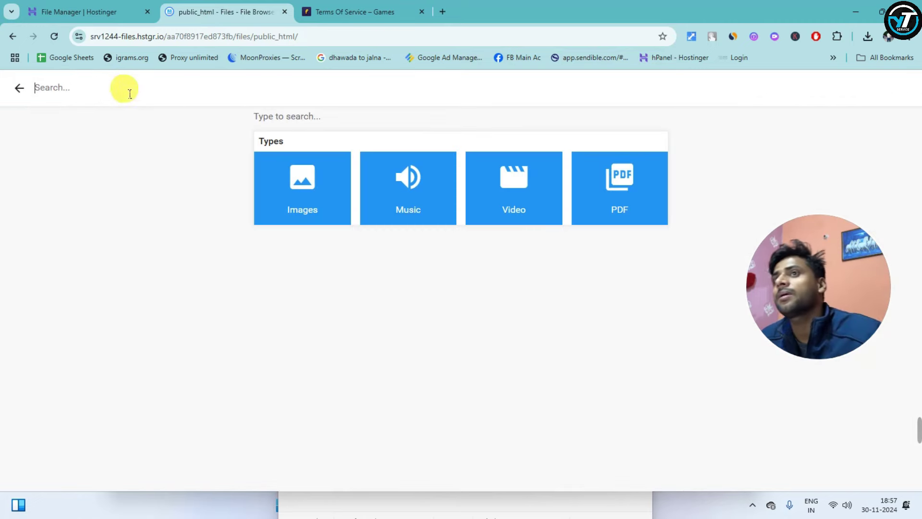
pyautogui.click(18, 90)
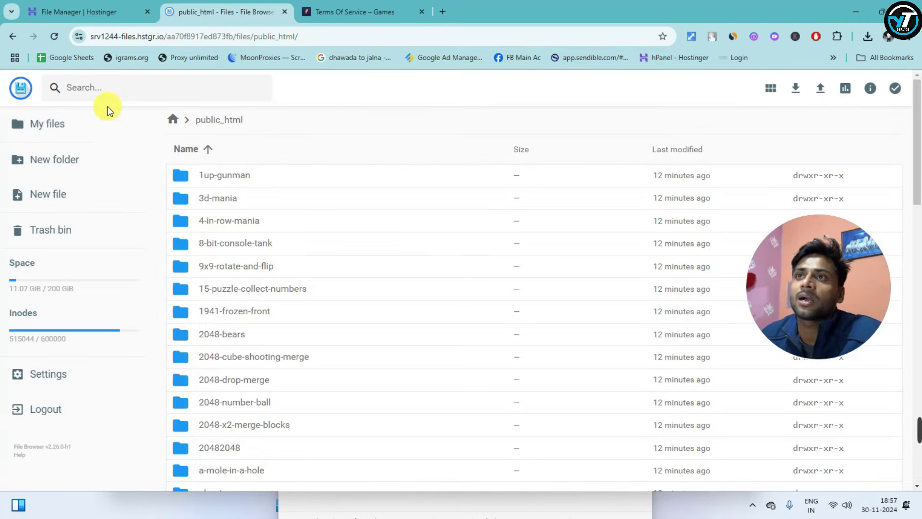
pyautogui.click(121, 83)
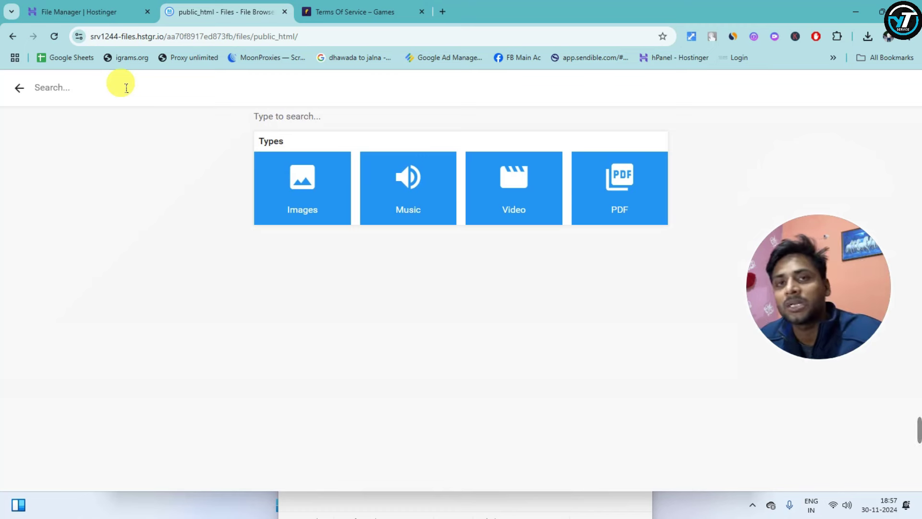
pyautogui.write('terms of service')
pyautogui.press('Return')
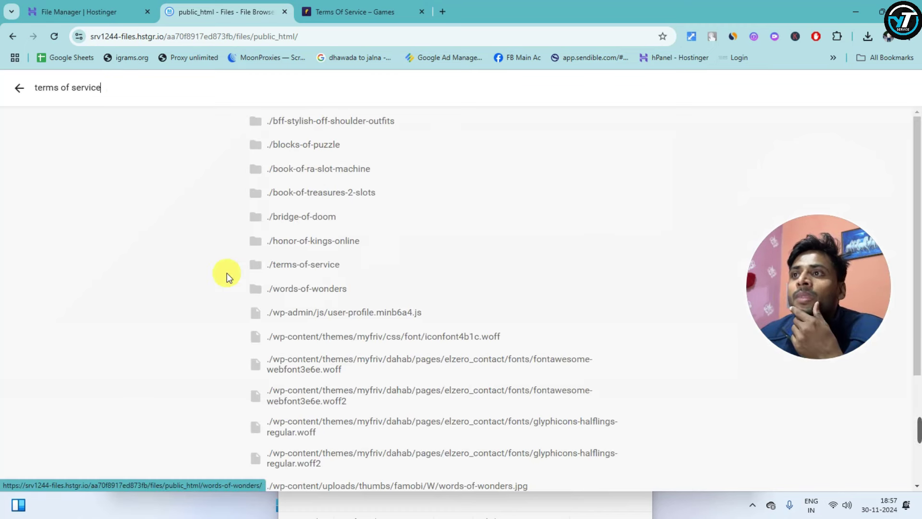
pyautogui.click(299, 268)
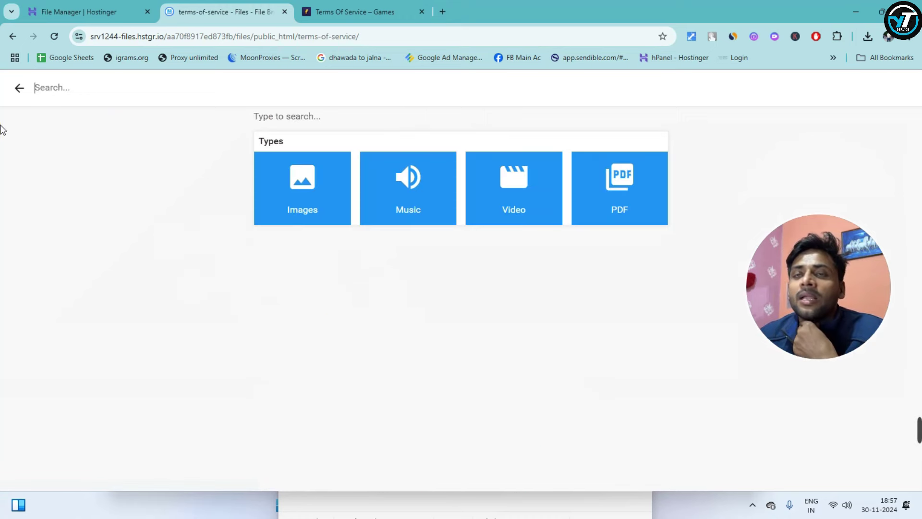
pyautogui.click(354, 259)
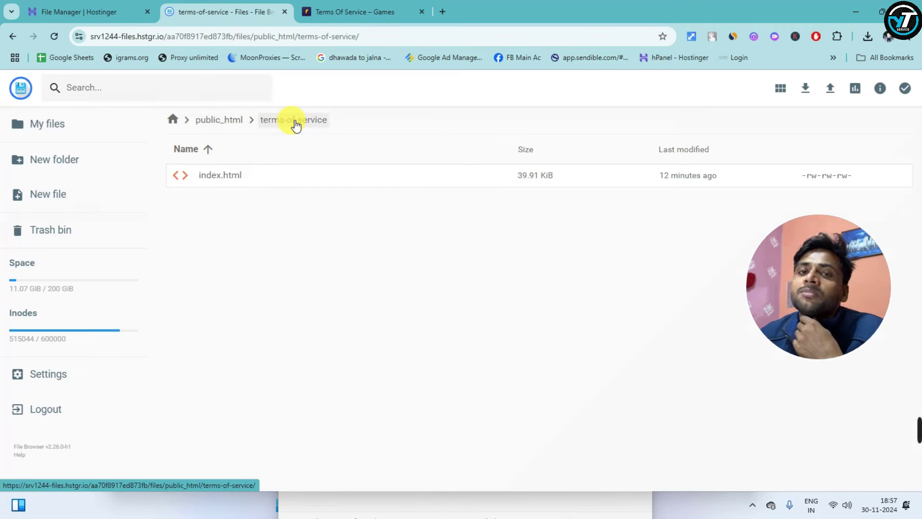
# Open the terms-of-service folder's index.html for editing.
pyautogui.click(259, 178)
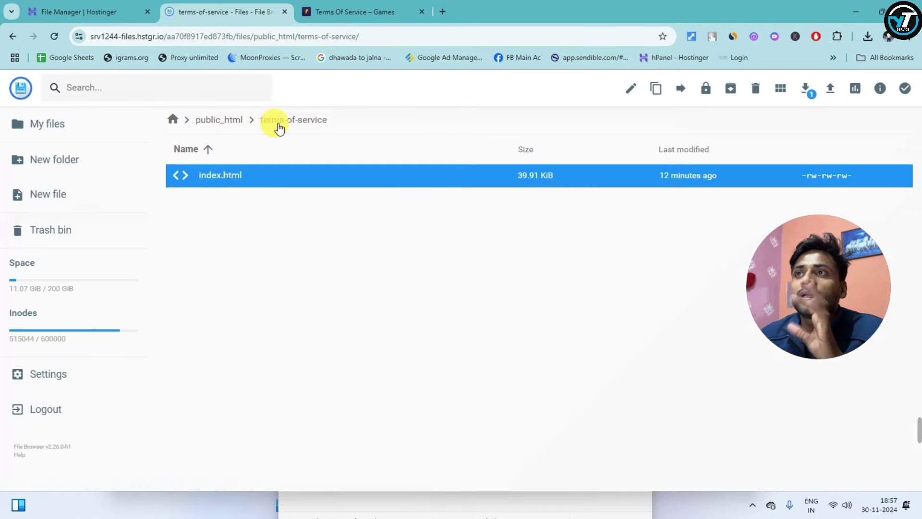
pyautogui.rightClick(236, 178)
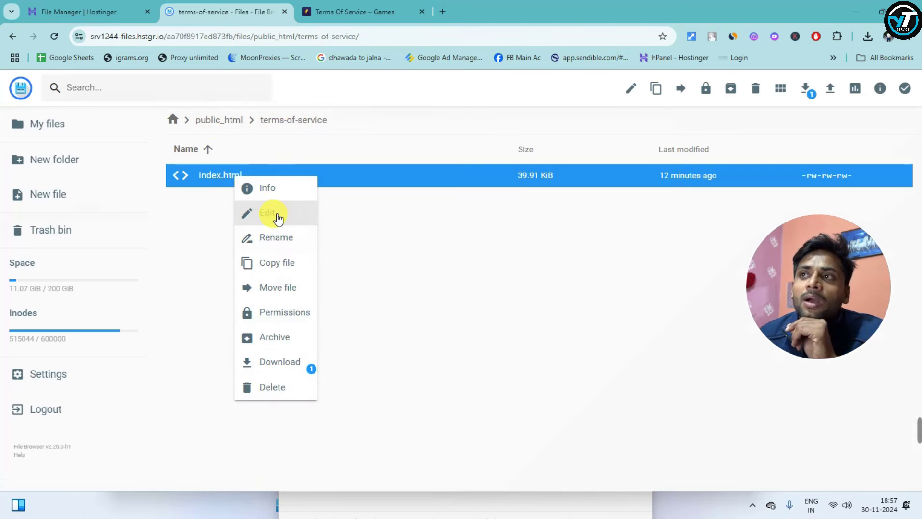
pyautogui.click(278, 216)
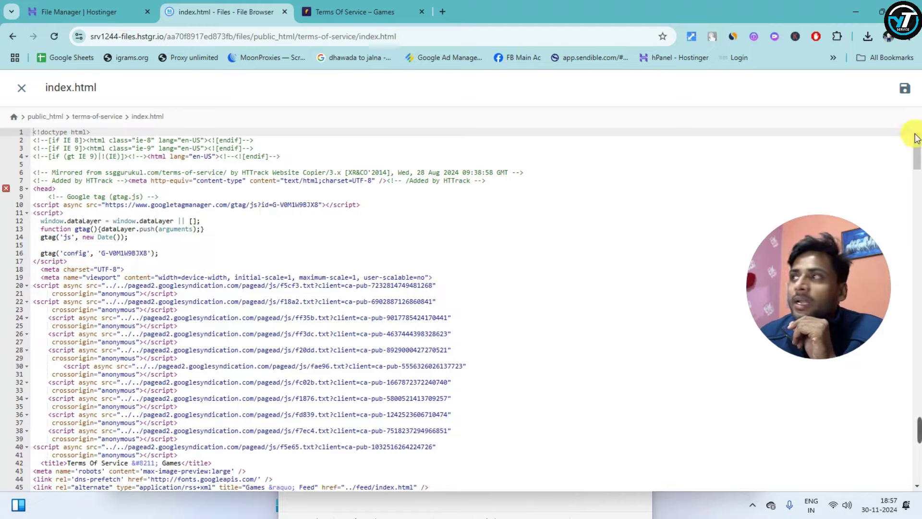
# Look through the terms-of-service code down to its footer and bring up find-and-replace in the editor.
pyautogui.scroll(-20, 340, 242)
pyautogui.scroll(5, 339, 251)
pyautogui.scroll(-10, 351, 261)
pyautogui.scroll(-10, 351, 261)
pyautogui.click(271, 223)
pyautogui.hotkey('ctrl', 'f')
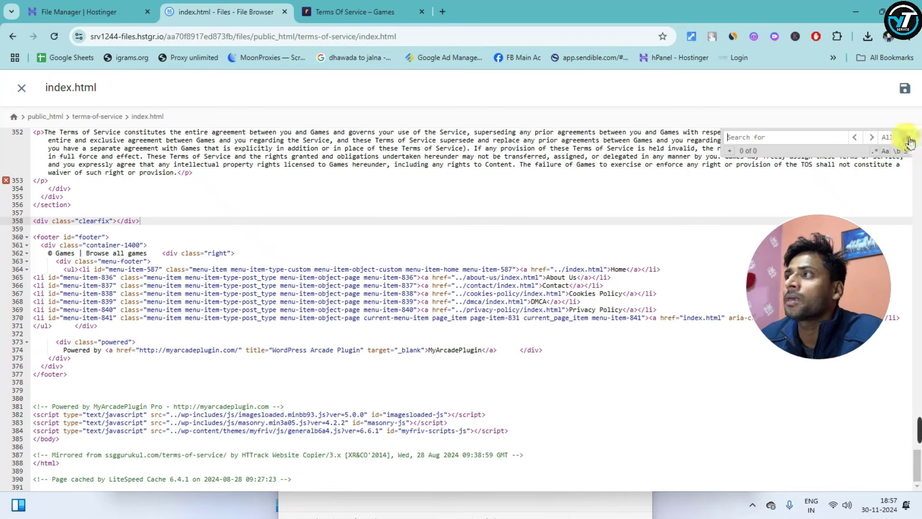
pyautogui.click(509, 182)
pyautogui.hotkey('ctrl', 'h')
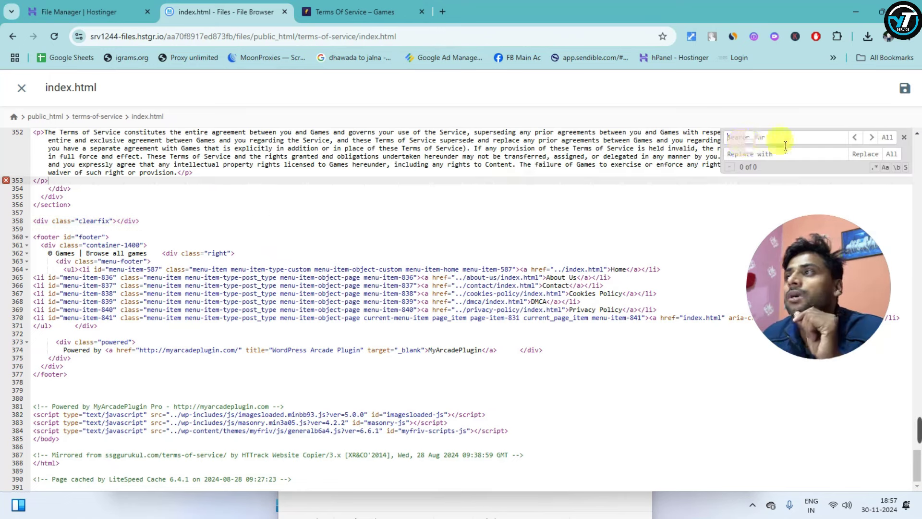
pyautogui.click(904, 136)
pyautogui.hotkey('ctrl', 'f')
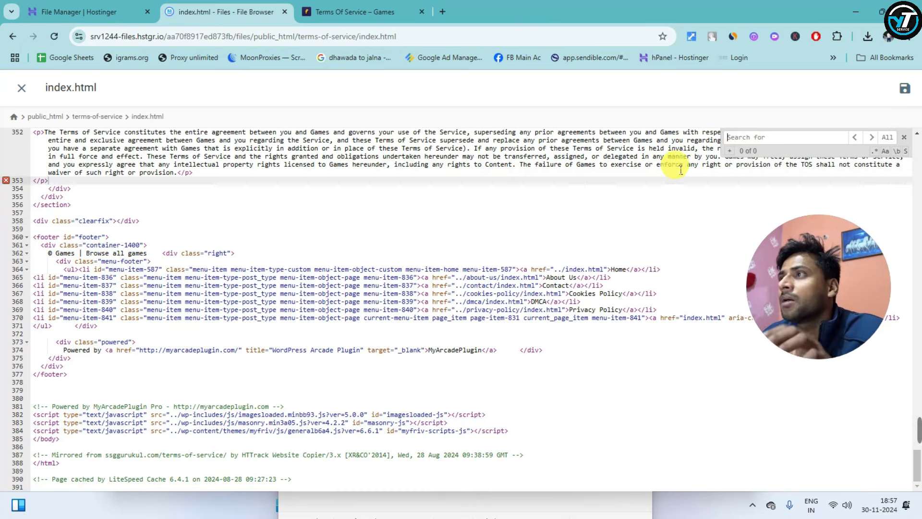
pyautogui.click(731, 153)
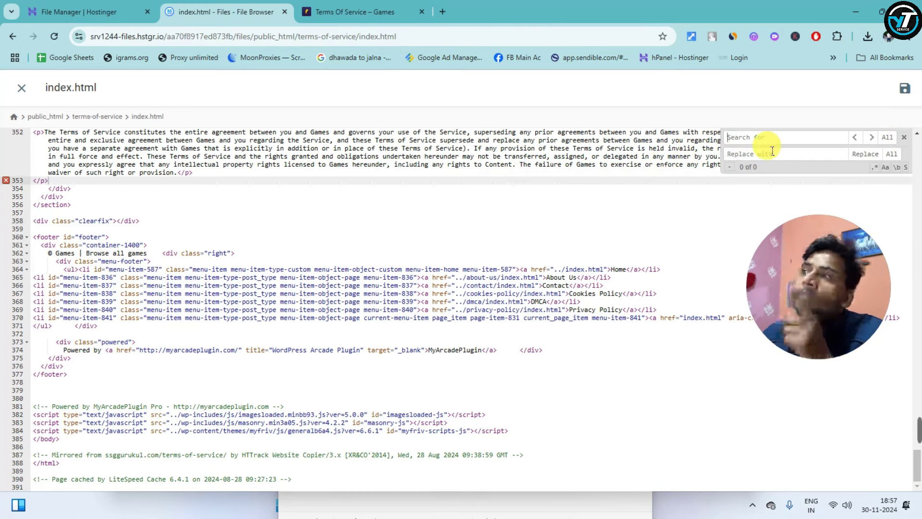
# Copy the old domain ssggurukul.com from the Terms Of Service page's copyright section and search index.html for it.
pyautogui.click(379, 11)
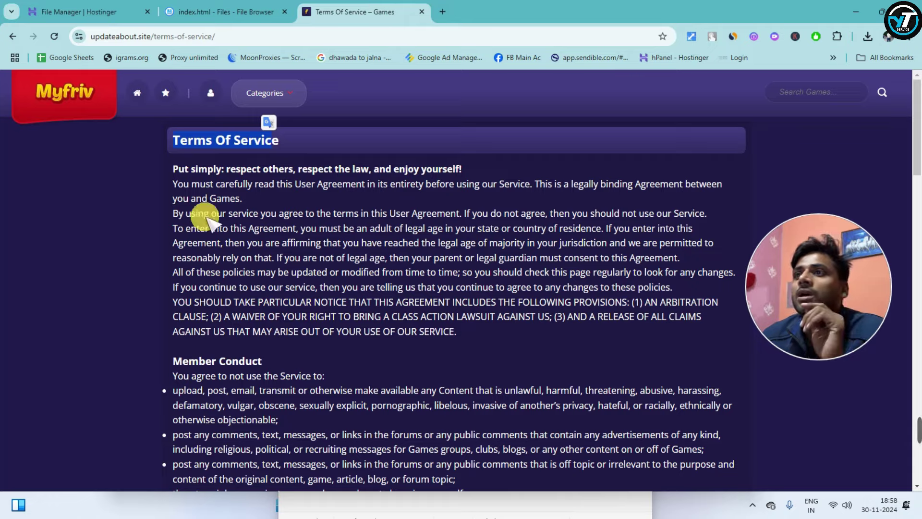
pyautogui.scroll(-15, 205, 220)
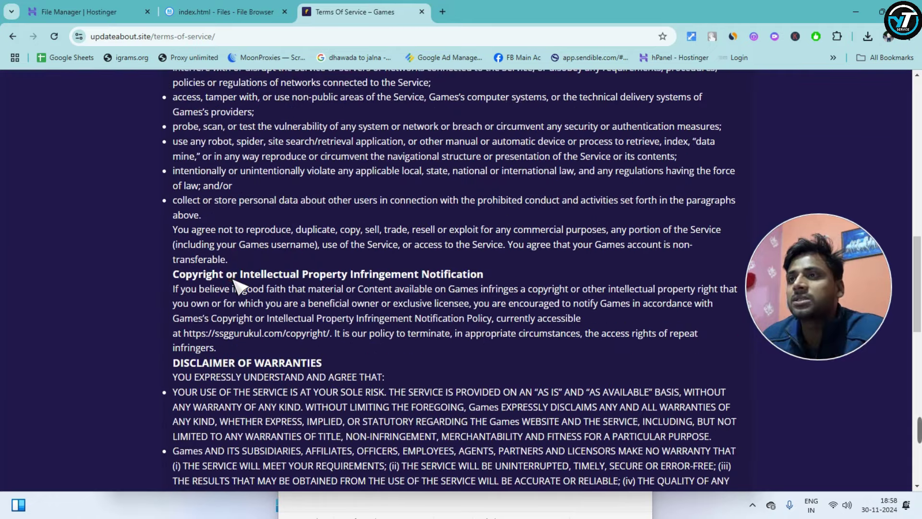
pyautogui.moveTo(214, 334); pyautogui.dragTo(283, 340)
pyautogui.hotkey('ctrl', 'c')
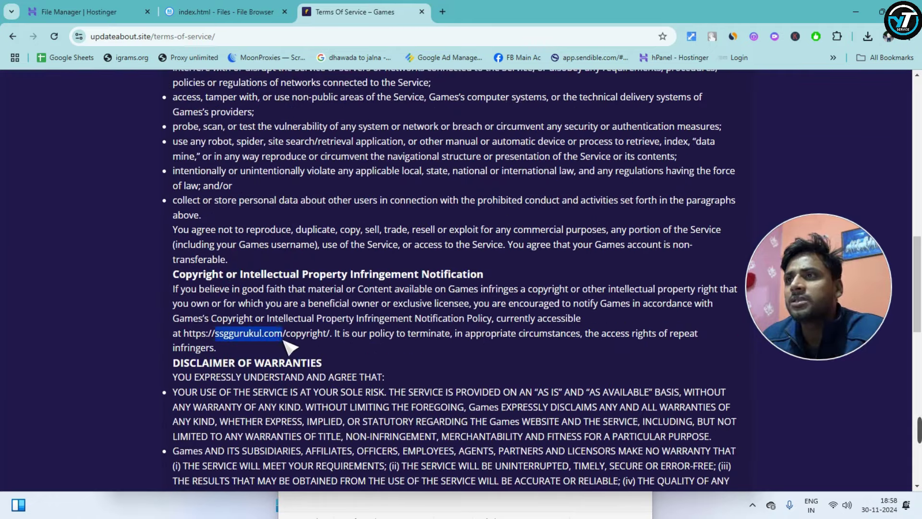
pyautogui.click(221, 12)
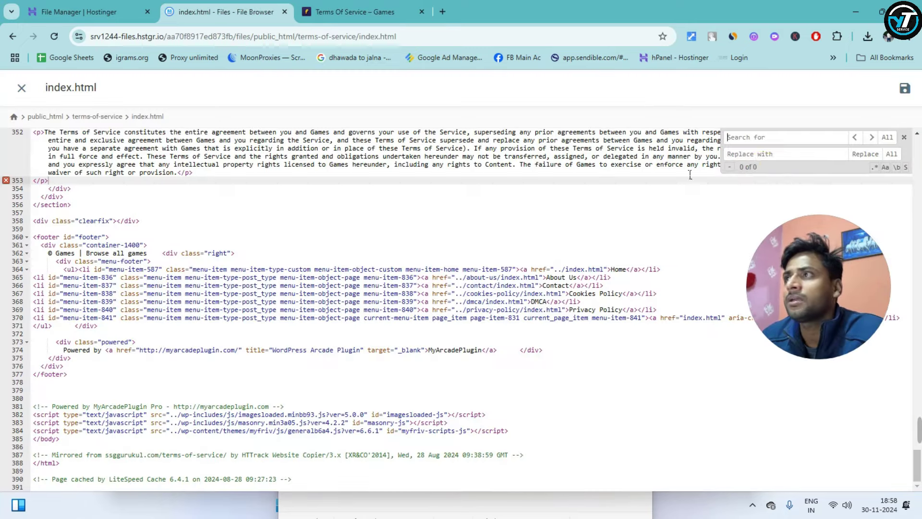
pyautogui.click(763, 142)
pyautogui.hotkey('ctrl', 'v')
# Go through the occurrences of ssggurukul.com in the terms-of-service index.html.
pyautogui.click(766, 153)
pyautogui.press('Return')
pyautogui.press('Return')
pyautogui.press('Return')
pyautogui.press('Return')
pyautogui.press('Return')
pyautogui.press('Return')
pyautogui.press('Return')
pyautogui.press('Return')
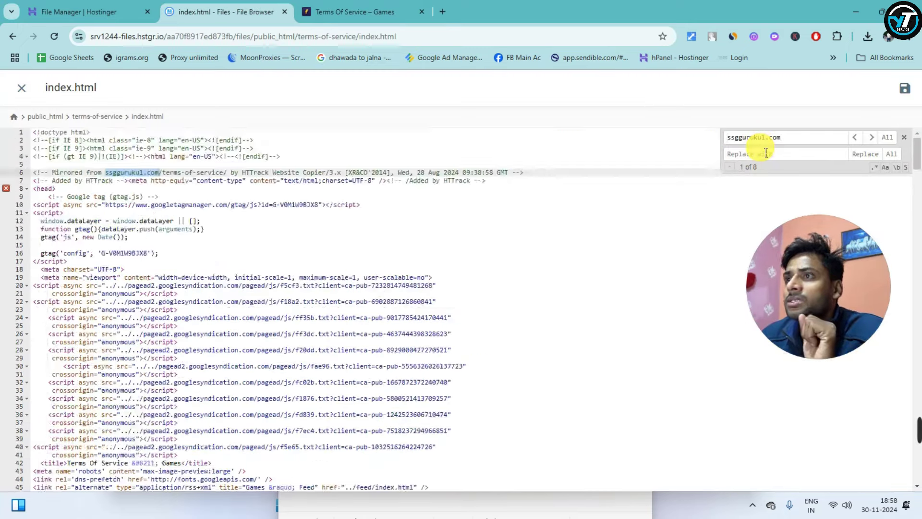
pyautogui.press('Return')
pyautogui.press('Return')
pyautogui.press('Return')
pyautogui.press('Return')
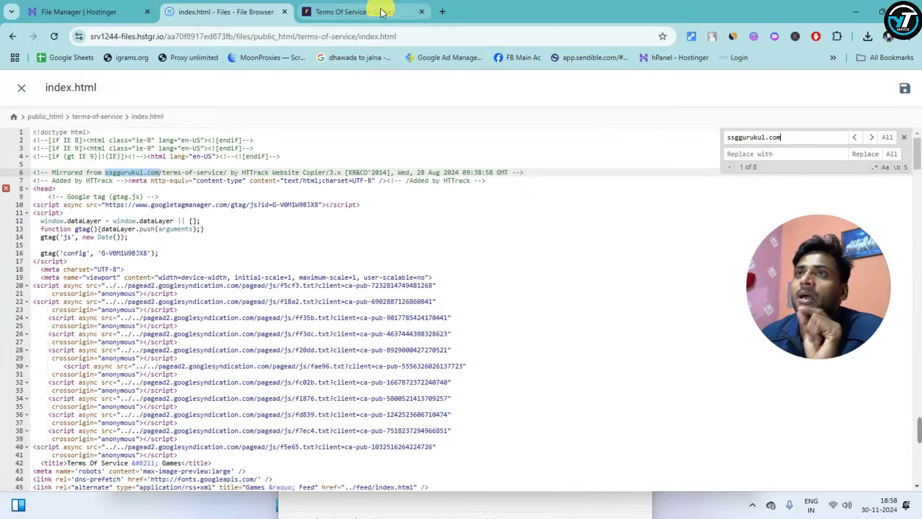
# Replace all occurrences of ssggurukul.com with updateabout.site, copied from Hostinger's File Manager page, and save index.html.
pyautogui.click(86, 12)
pyautogui.click(312, 212)
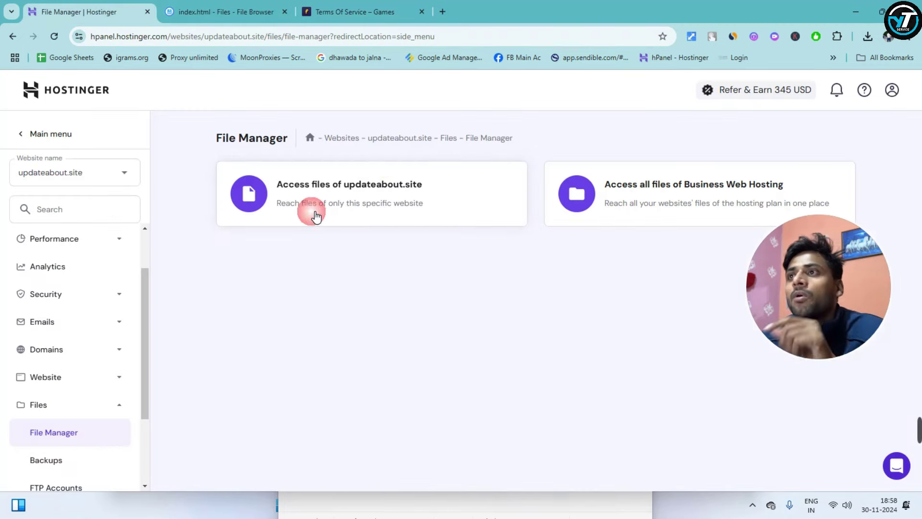
pyautogui.moveTo(438, 187); pyautogui.dragTo(348, 187)
pyautogui.hotkey('ctrl', 'c')
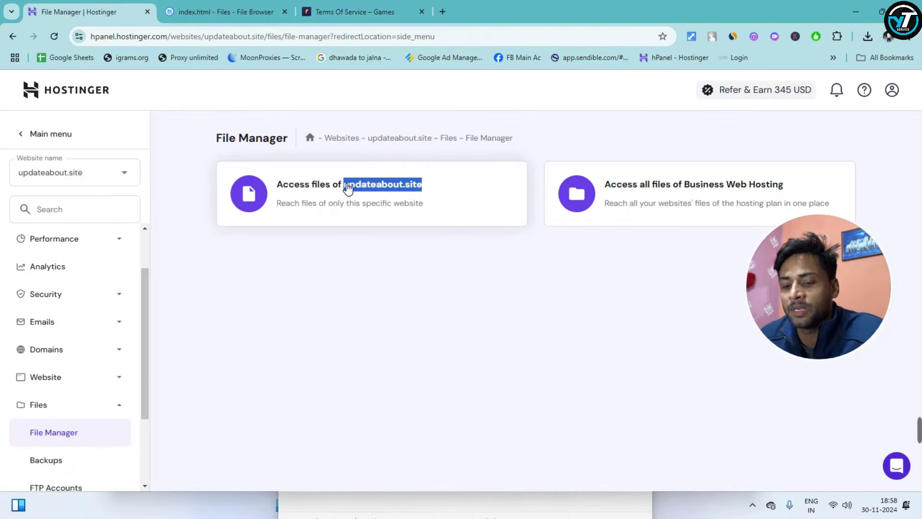
pyautogui.click(224, 11)
pyautogui.hotkey('ctrl', 'v')
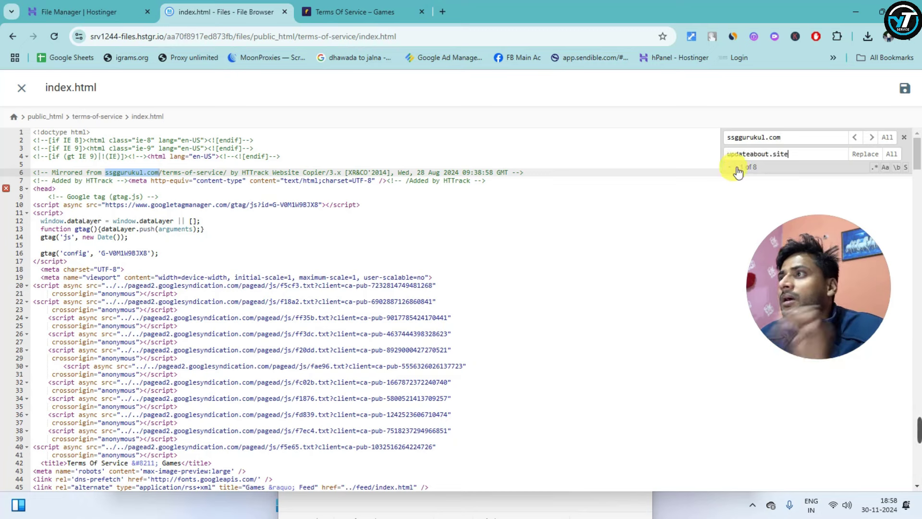
pyautogui.click(892, 155)
pyautogui.click(912, 94)
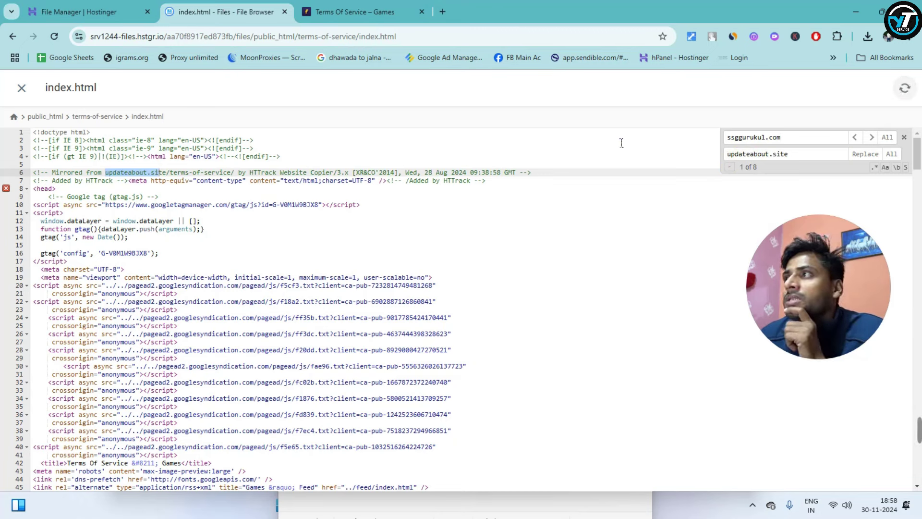
# Reload the live Terms Of Service page, search it for "ssg" and check the domain in the copyright link.
pyautogui.click(365, 12)
pyautogui.click(371, 36)
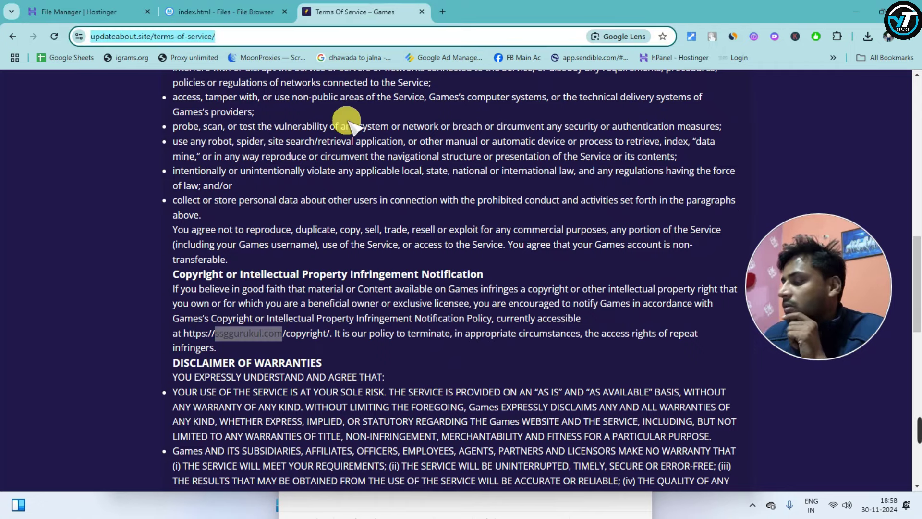
pyautogui.press('Return')
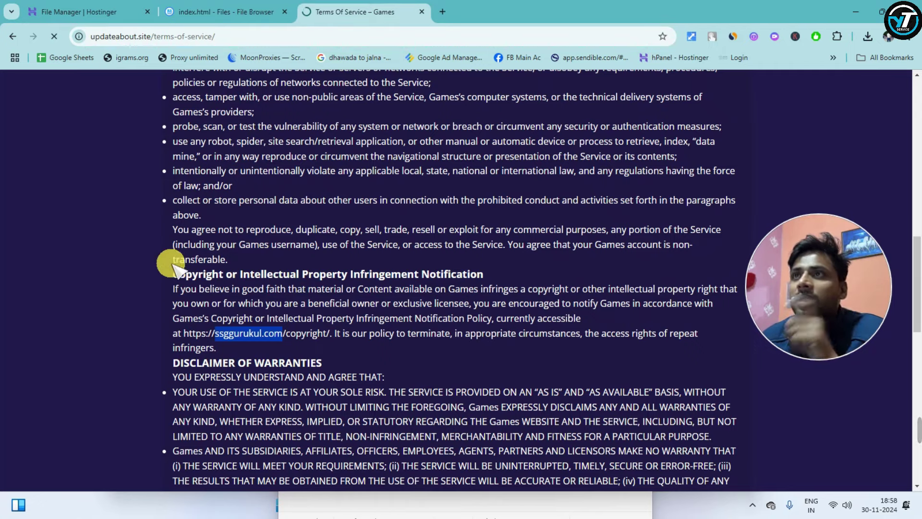
pyautogui.tripleClick(210, 336)
pyautogui.click(298, 339)
pyautogui.click(54, 36)
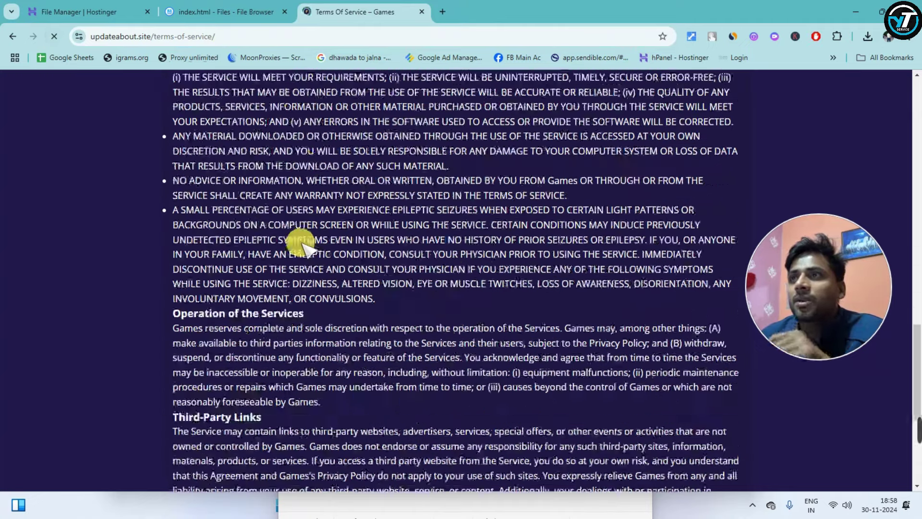
pyautogui.hotkey('ctrl', 'f')
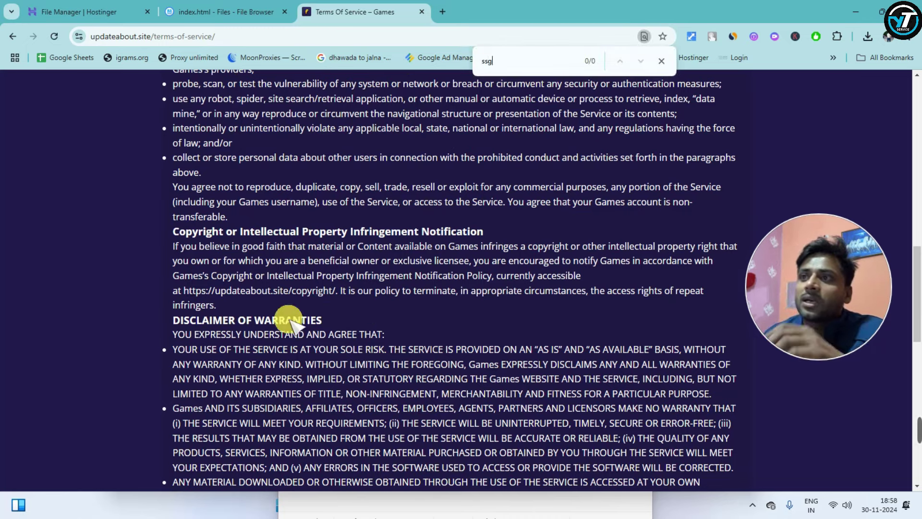
pyautogui.moveTo(213, 292); pyautogui.dragTo(288, 294)
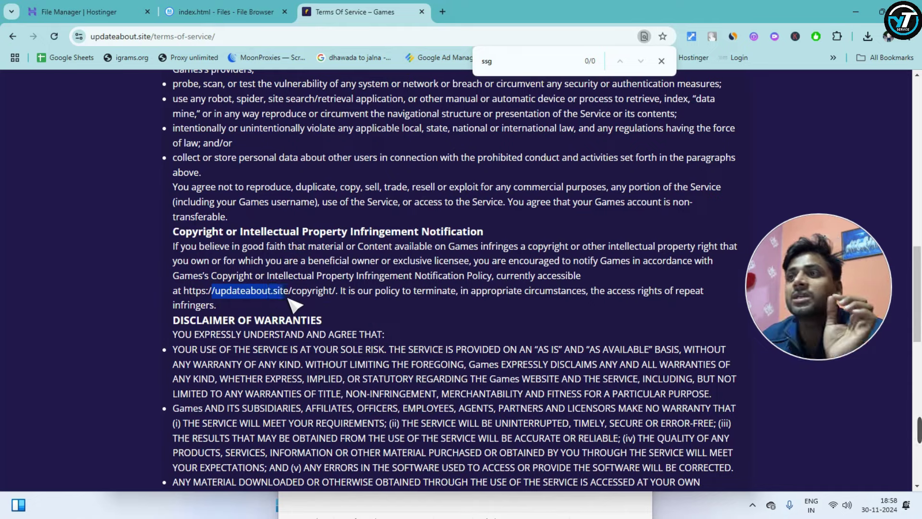
# Return to the file browser and close the terms-of-service index.html.
pyautogui.click(207, 11)
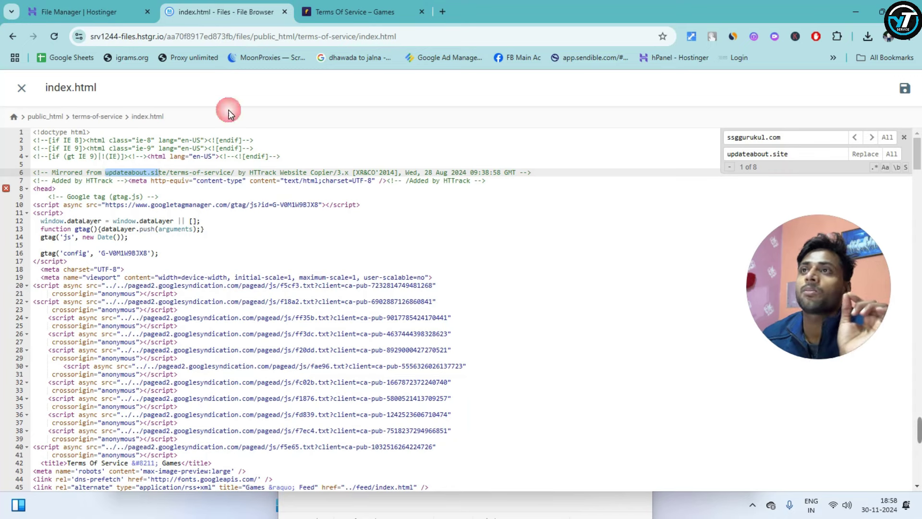
pyautogui.click(21, 88)
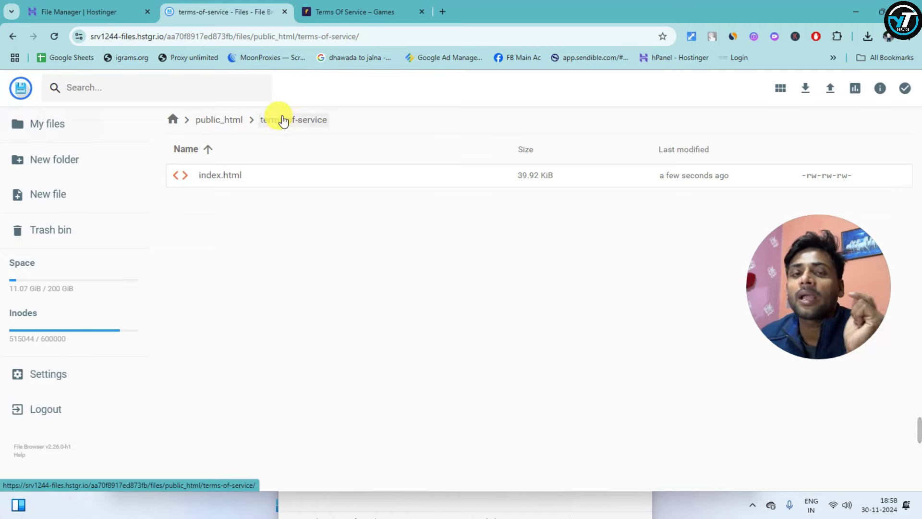
pyautogui.click(316, 18)
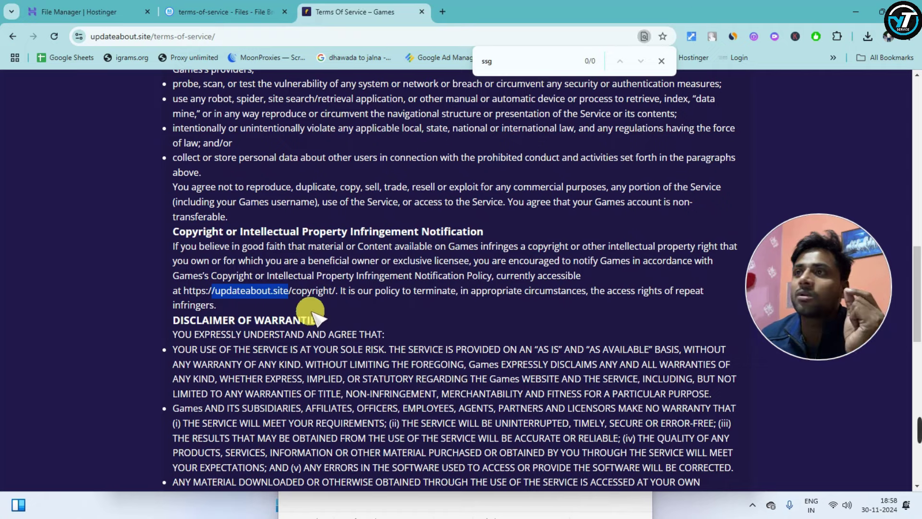
pyautogui.scroll(-5, 331, 327)
pyautogui.scroll(5, 331, 331)
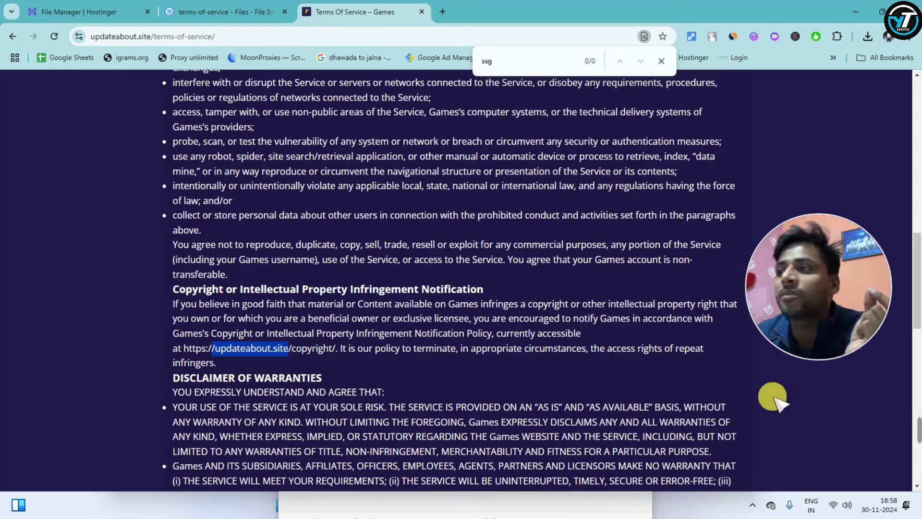
pyautogui.click(752, 504)
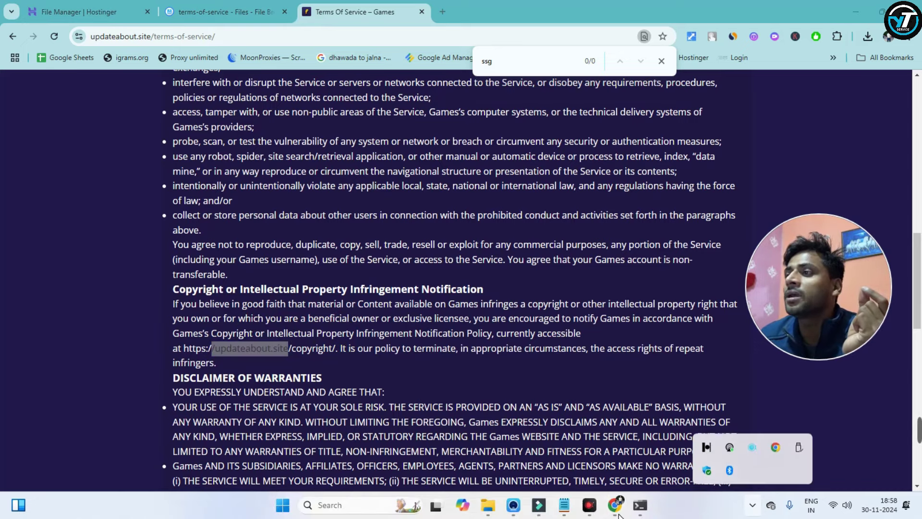
pyautogui.click(571, 509)
pyautogui.click(116, 285)
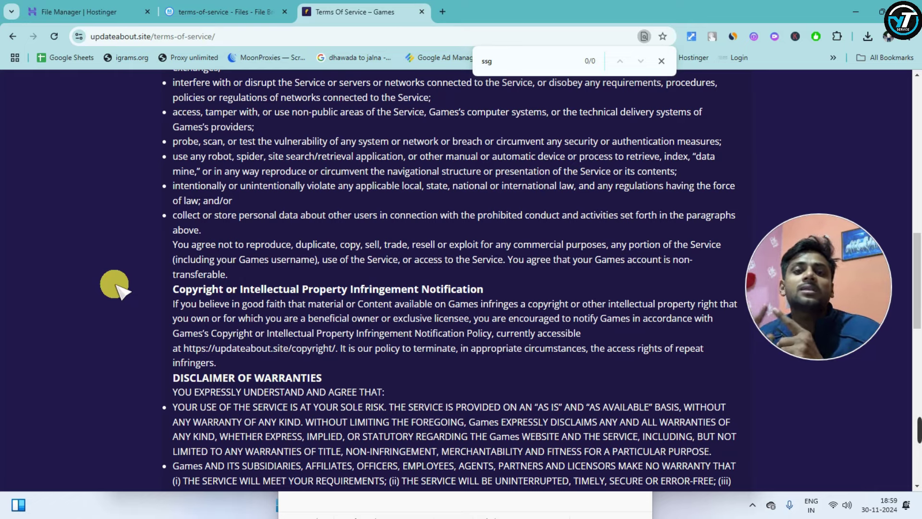
pyautogui.click(197, 12)
pyautogui.click(384, 94)
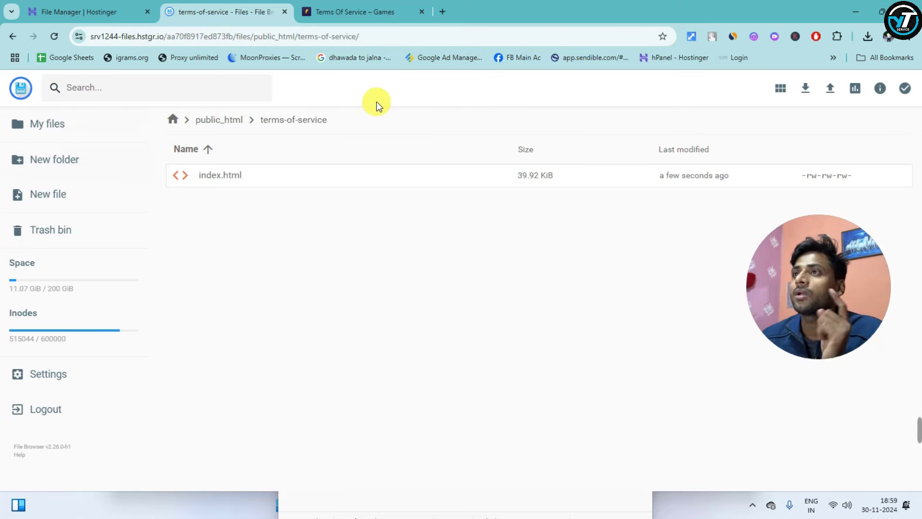
# Leave the live Terms Of Service page and load the updateabout.site homepage to view its game listing.
pyautogui.click(355, 12)
pyautogui.scroll(10, 154, 163)
pyautogui.press('F5')
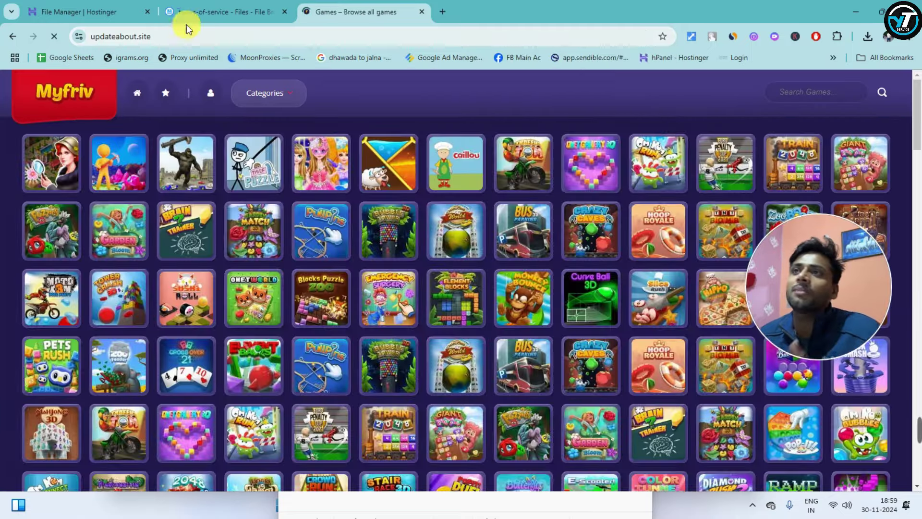
pyautogui.click(192, 13)
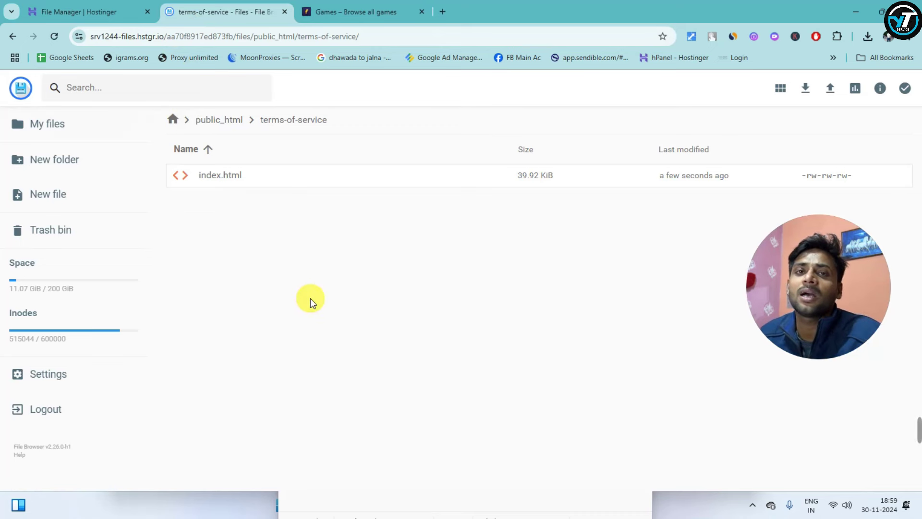
pyautogui.click(274, 277)
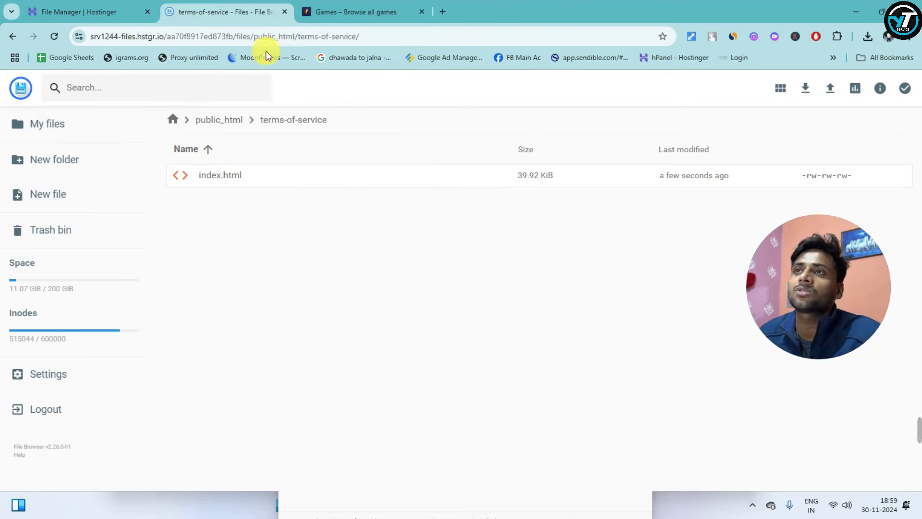
pyautogui.click(310, 12)
pyautogui.click(160, 37)
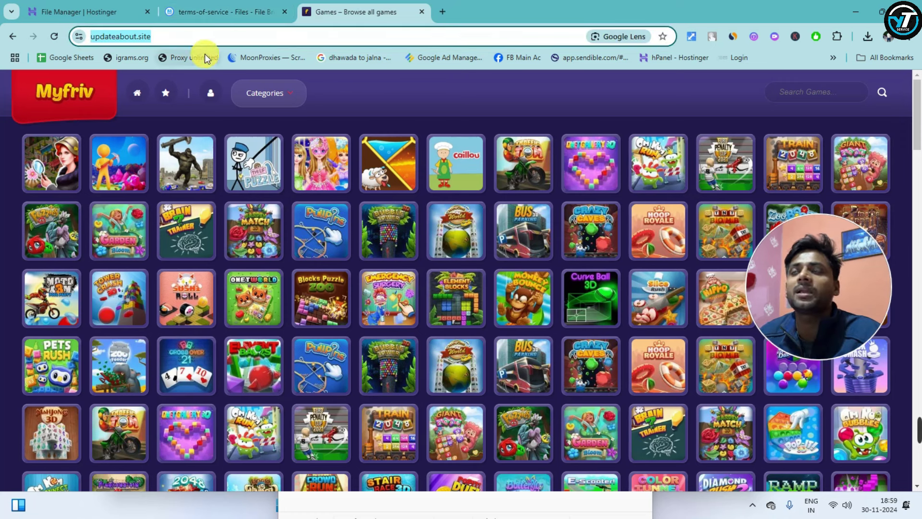
pyautogui.click(226, 12)
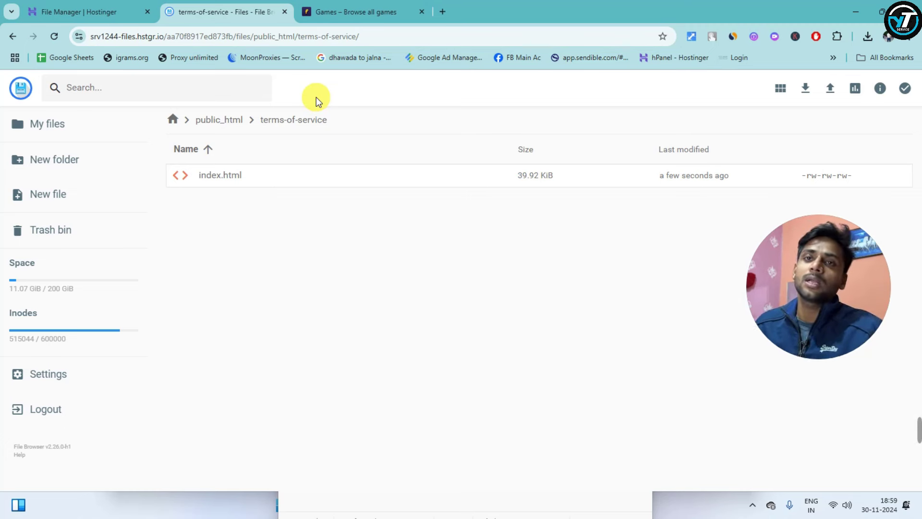
pyautogui.click(343, 94)
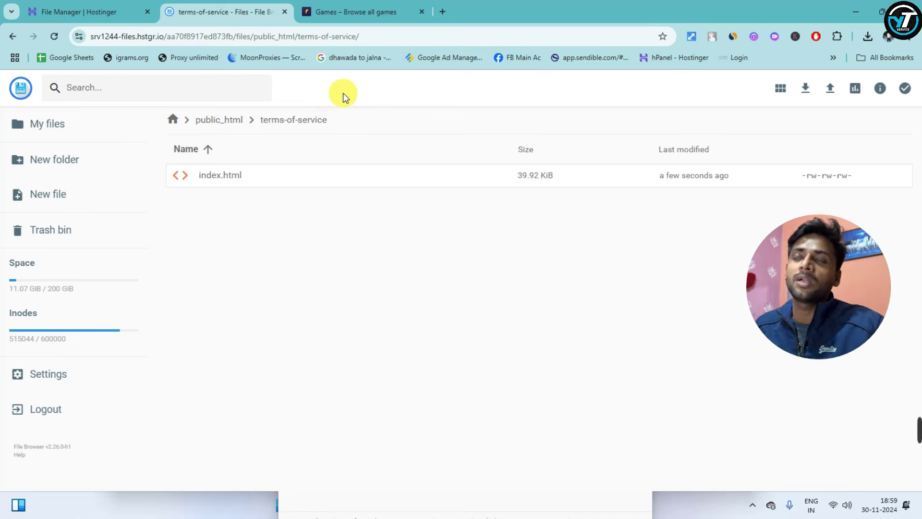